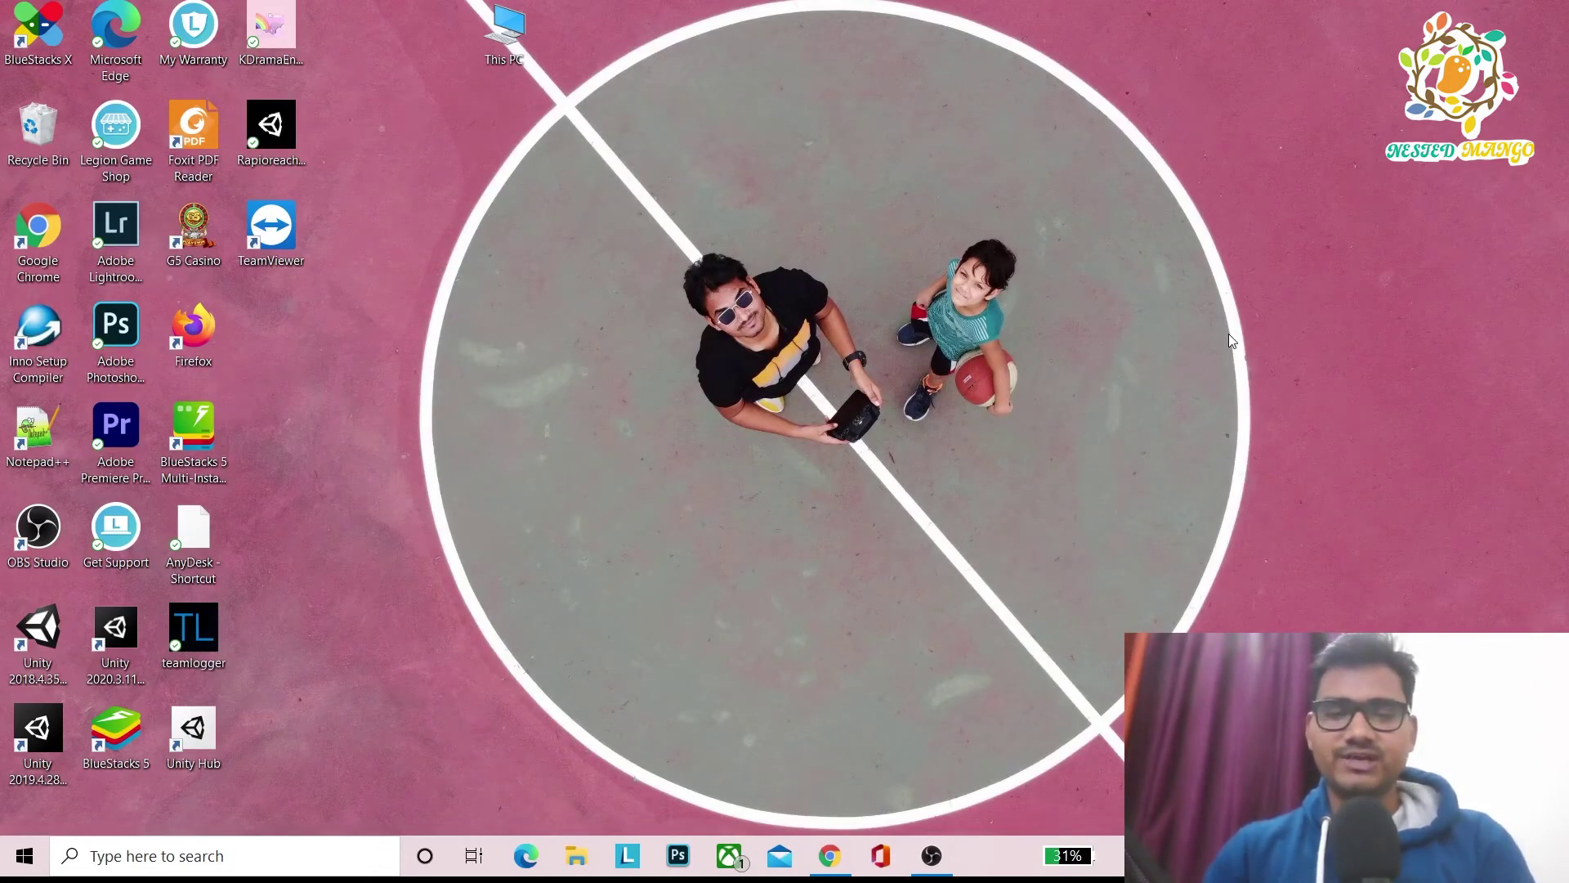
# - Switch to the Chrome window showing the RapidoReach homepage
pyautogui.hotkey('alt', 'Tab')
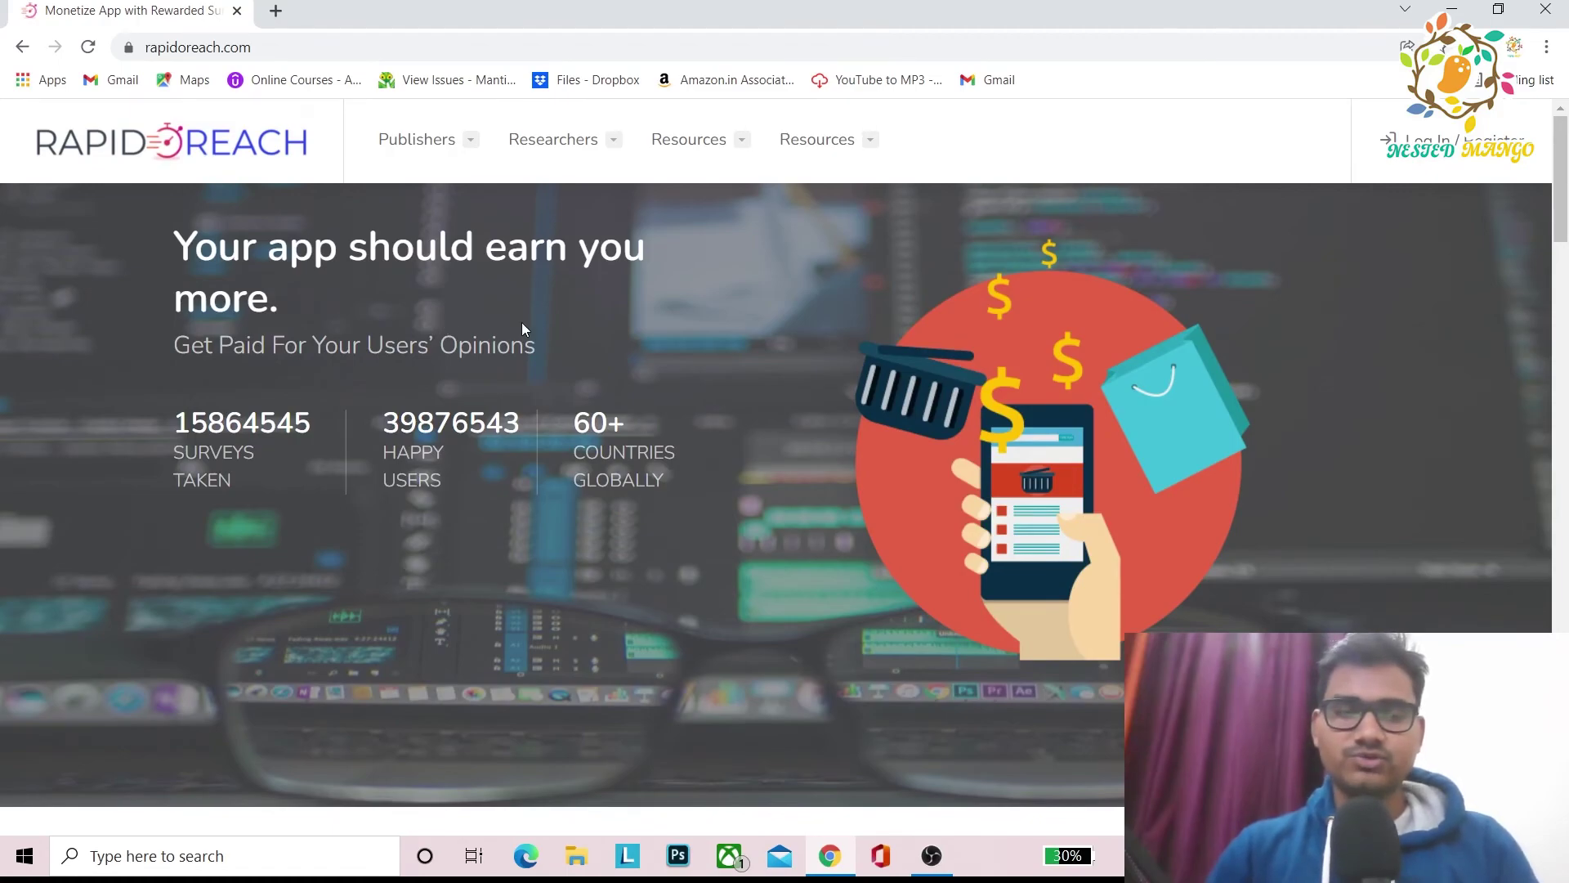
pyautogui.scroll(-3, 546, 327)
pyautogui.scroll(3, 546, 327)
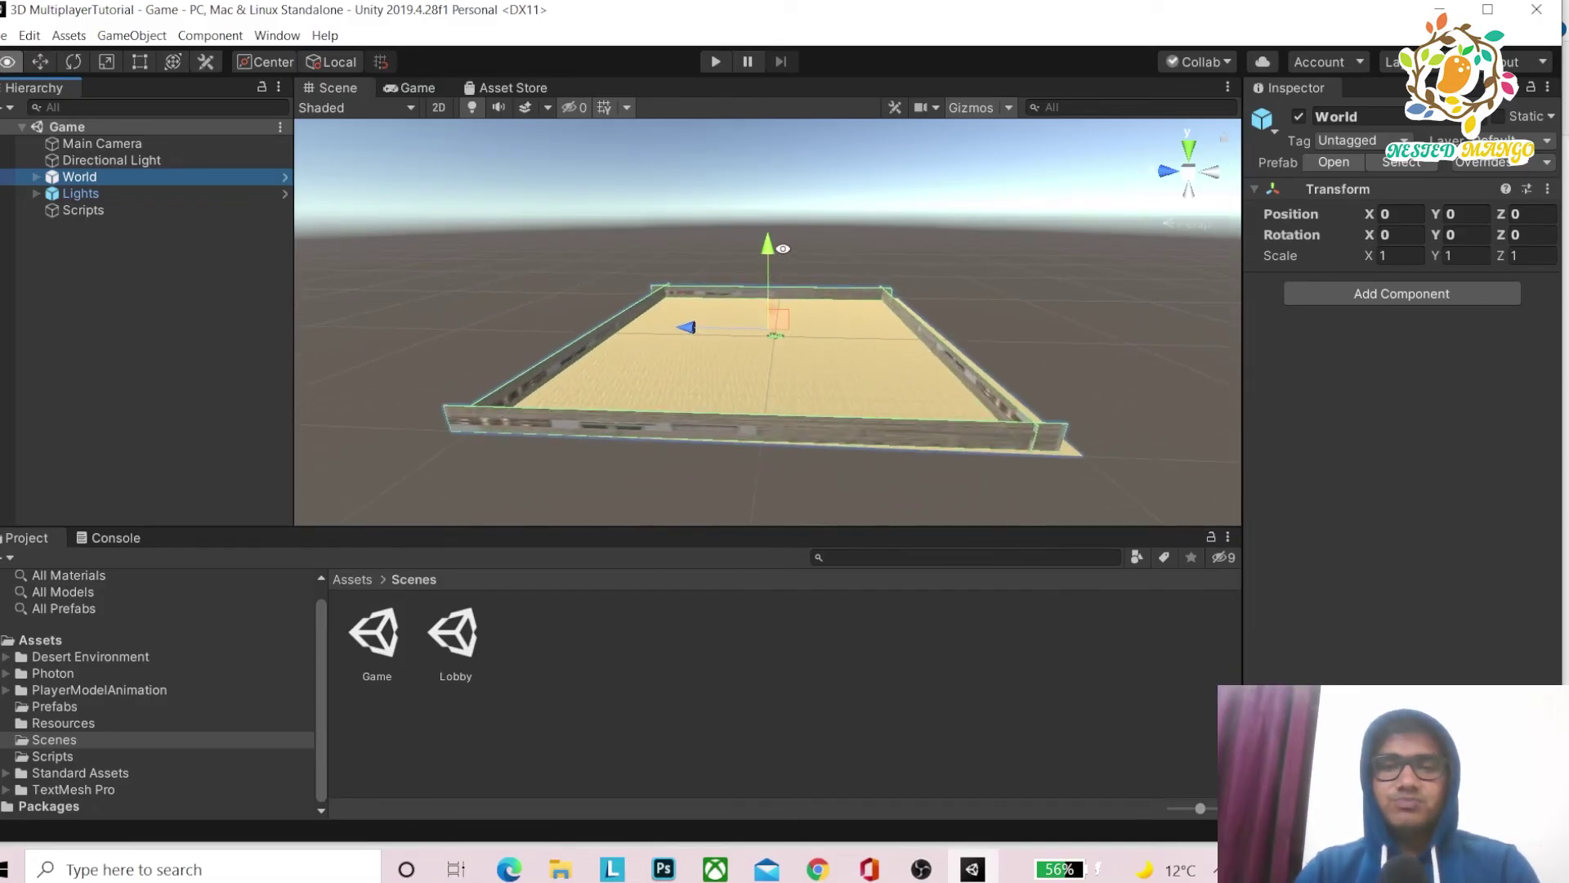
# - Orbit the Scene view in close over the walled desert town
pyautogui.moveTo(782, 249)
pyautogui.keyDown('alt'); pyautogui.mouseDown()
pyautogui.moveTo(591, 338)
pyautogui.moveTo(809, 342)
pyautogui.moveTo(677, 314)
pyautogui.moveTo(661, 350)
pyautogui.moveTo(913, 323)
pyautogui.moveTo(1124, 362)
pyautogui.moveTo(942, 282)
pyautogui.moveTo(730, 485)
pyautogui.mouseUp(); pyautogui.keyUp('alt')
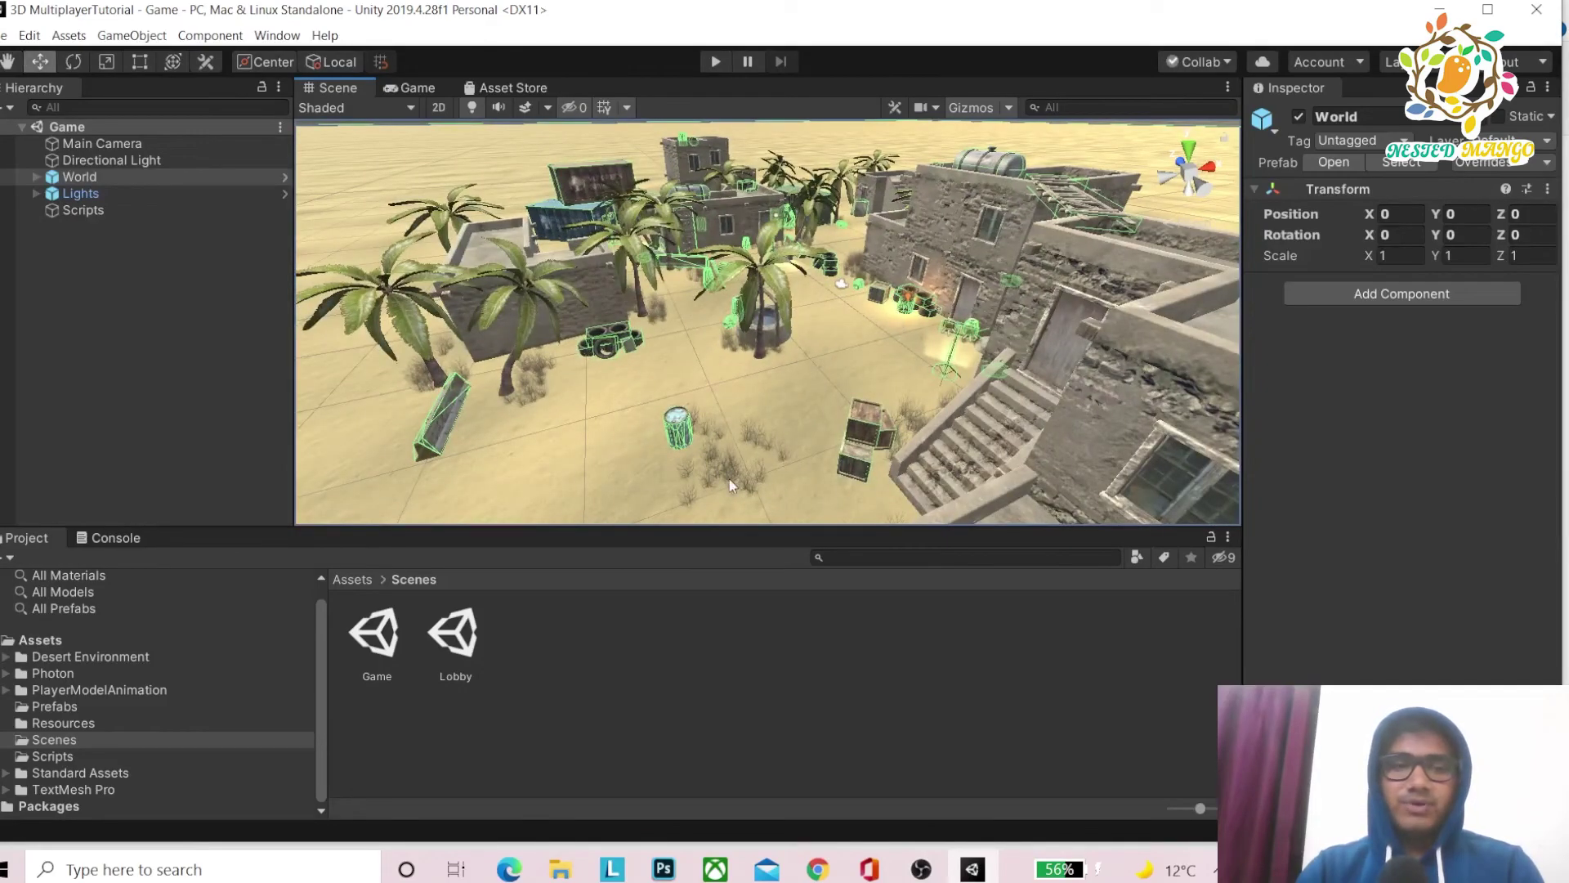
# - Place and delete the PlayerItem prefab, then add Ch15_nonPBR from Resources to the scene
pyautogui.click(87, 707)
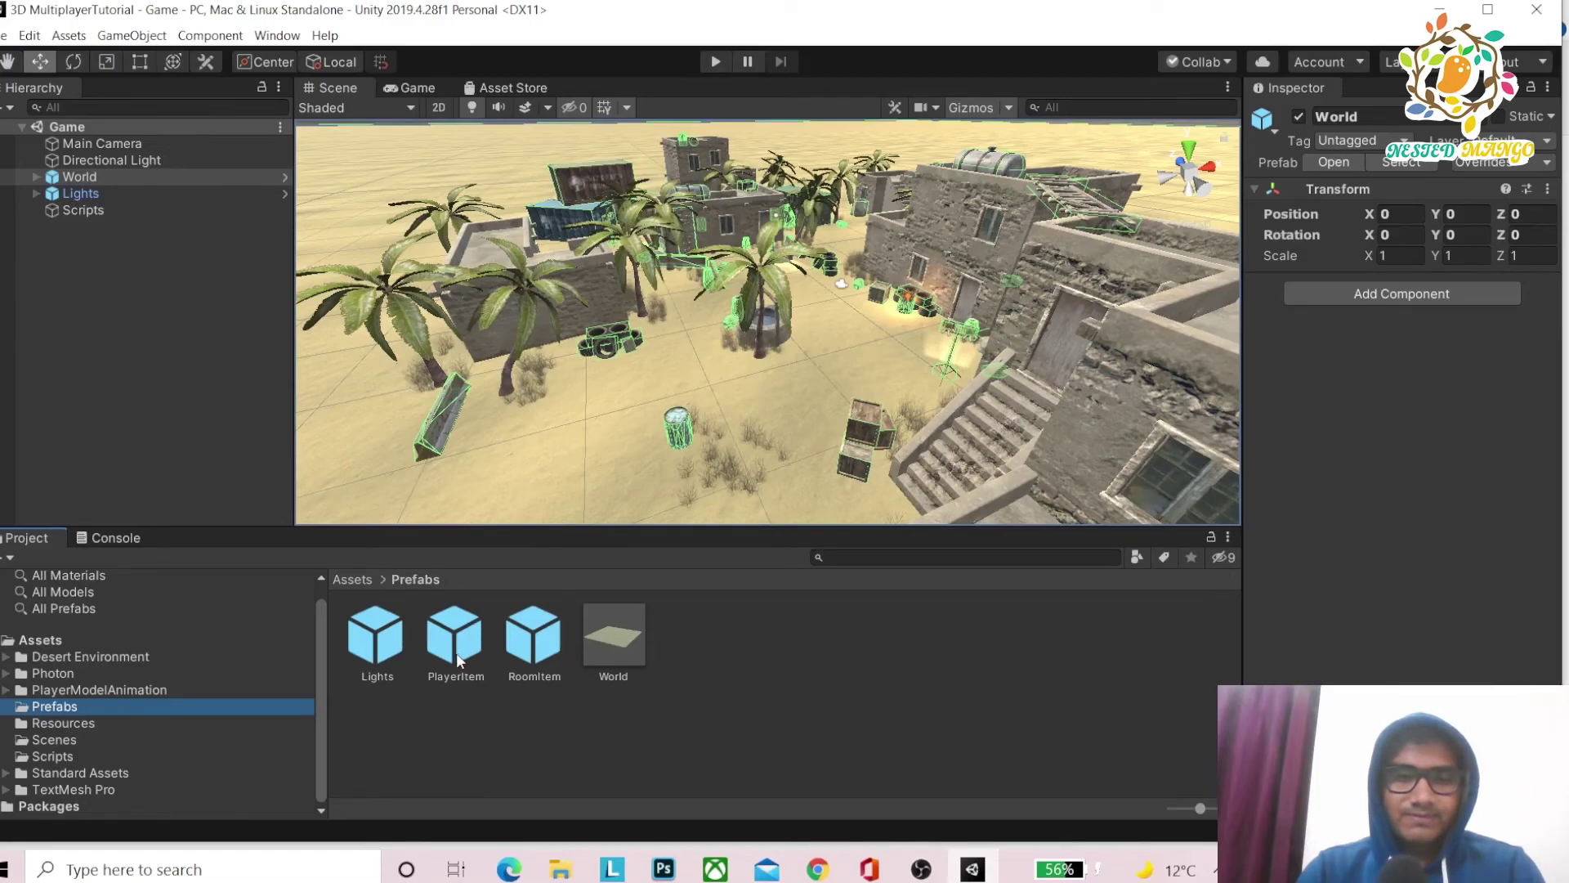
pyautogui.moveTo(460, 659); pyautogui.dragTo(205, 353)
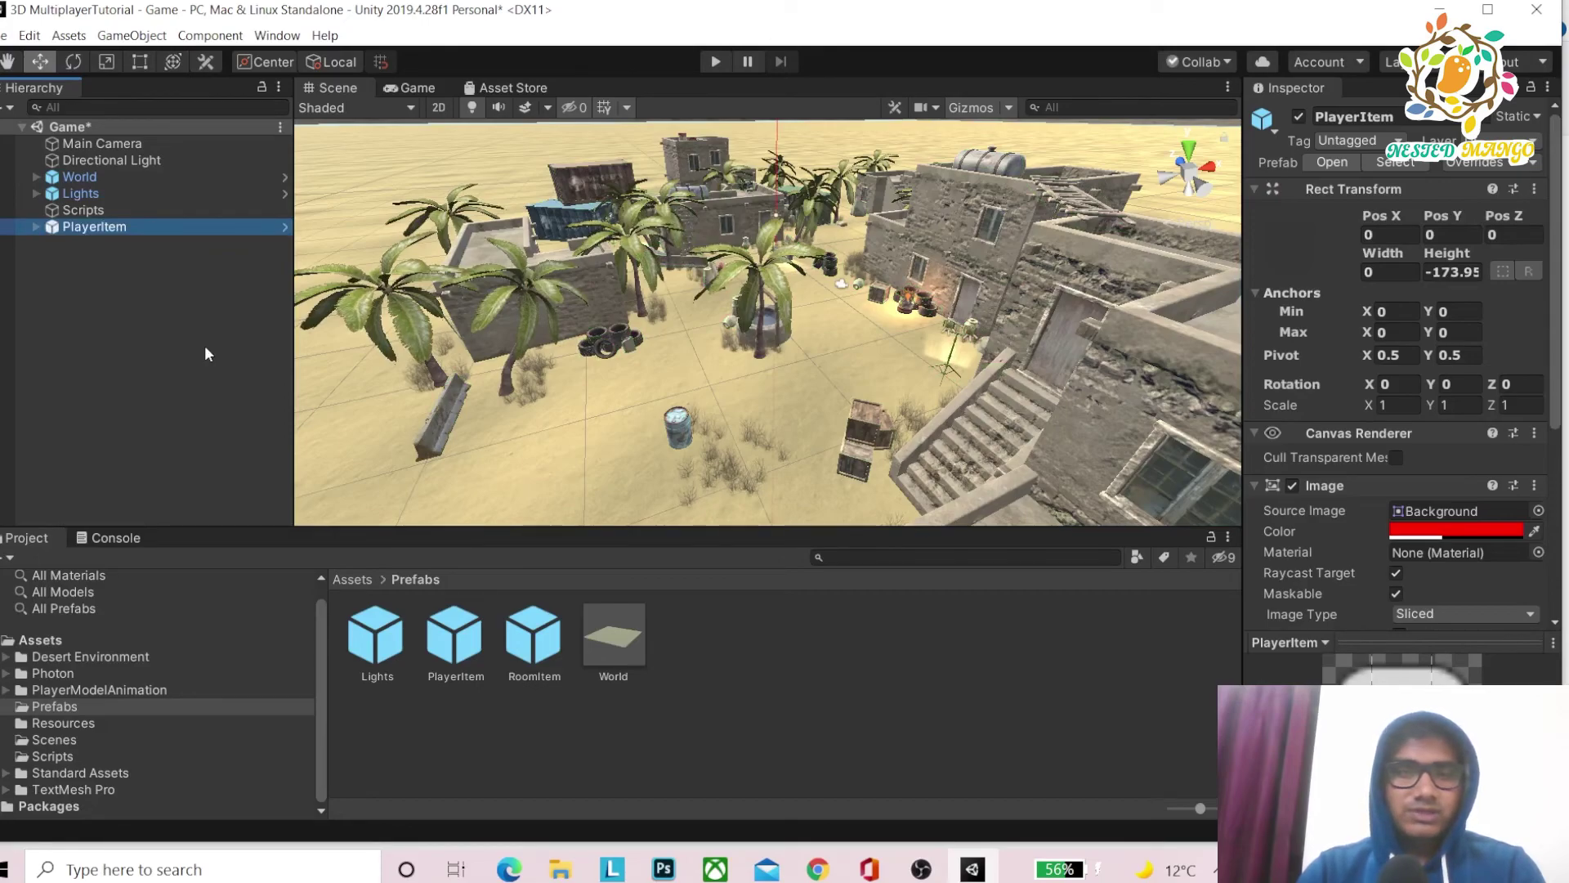
pyautogui.press('Delete')
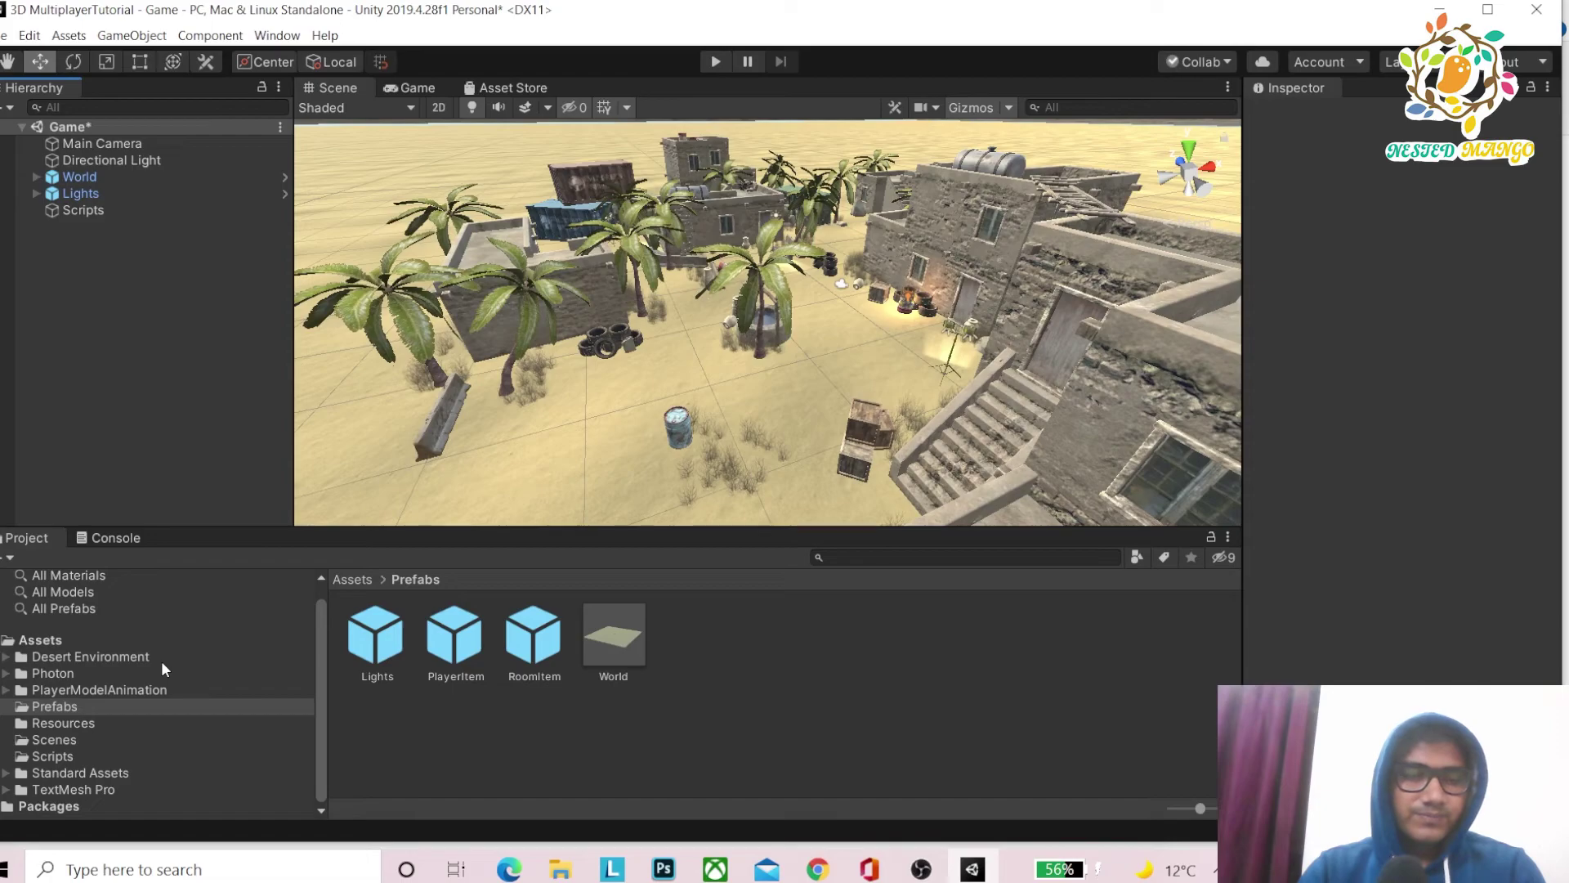
pyautogui.click(83, 721)
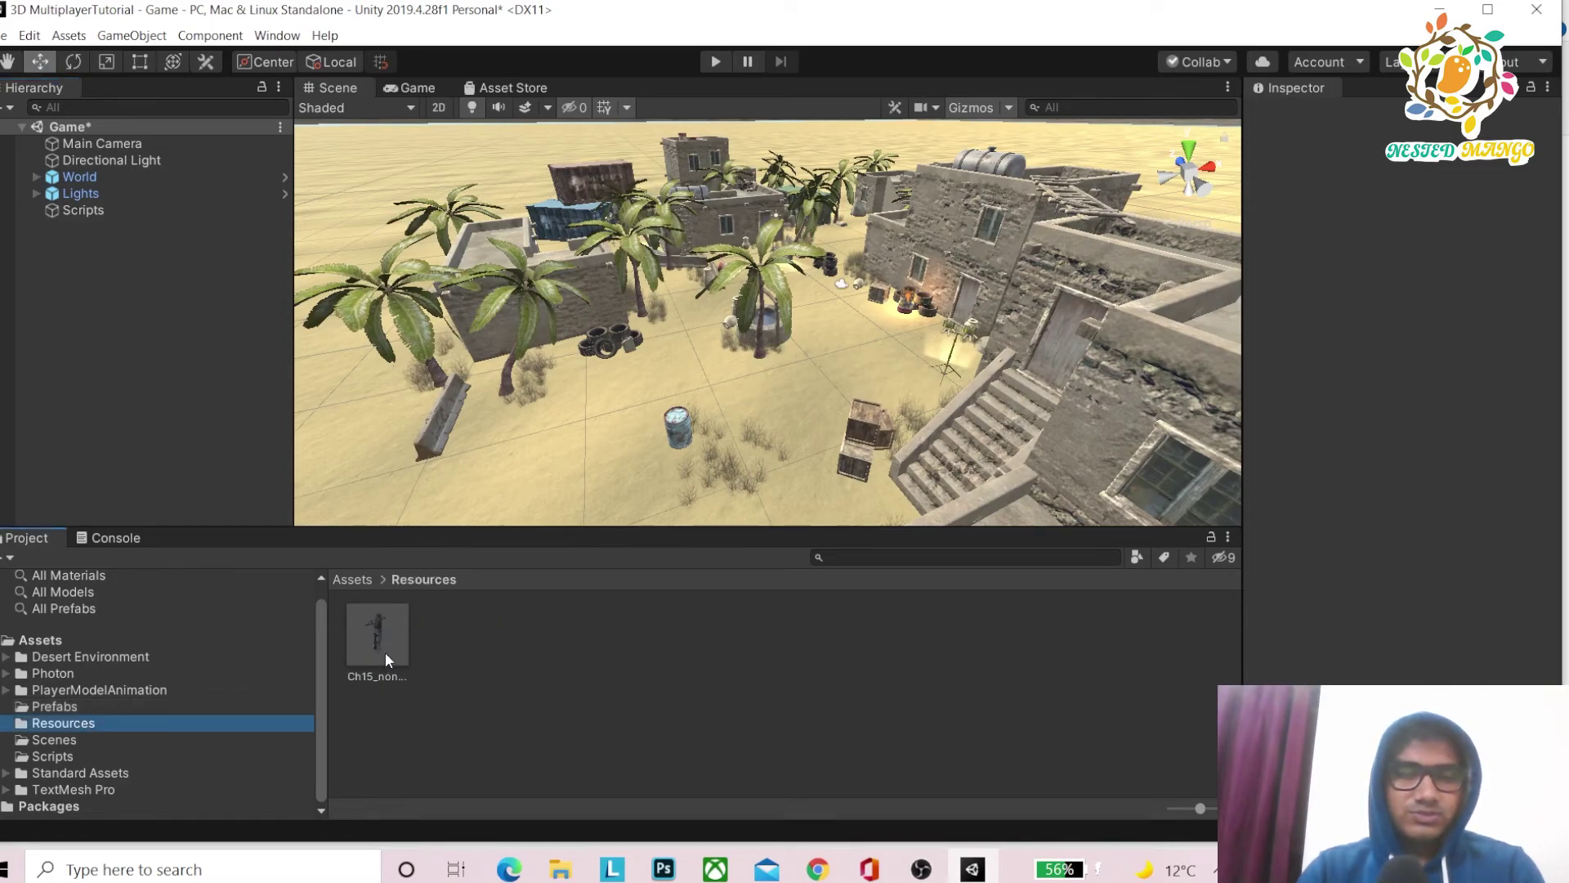
pyautogui.moveTo(385, 651); pyautogui.dragTo(180, 350)
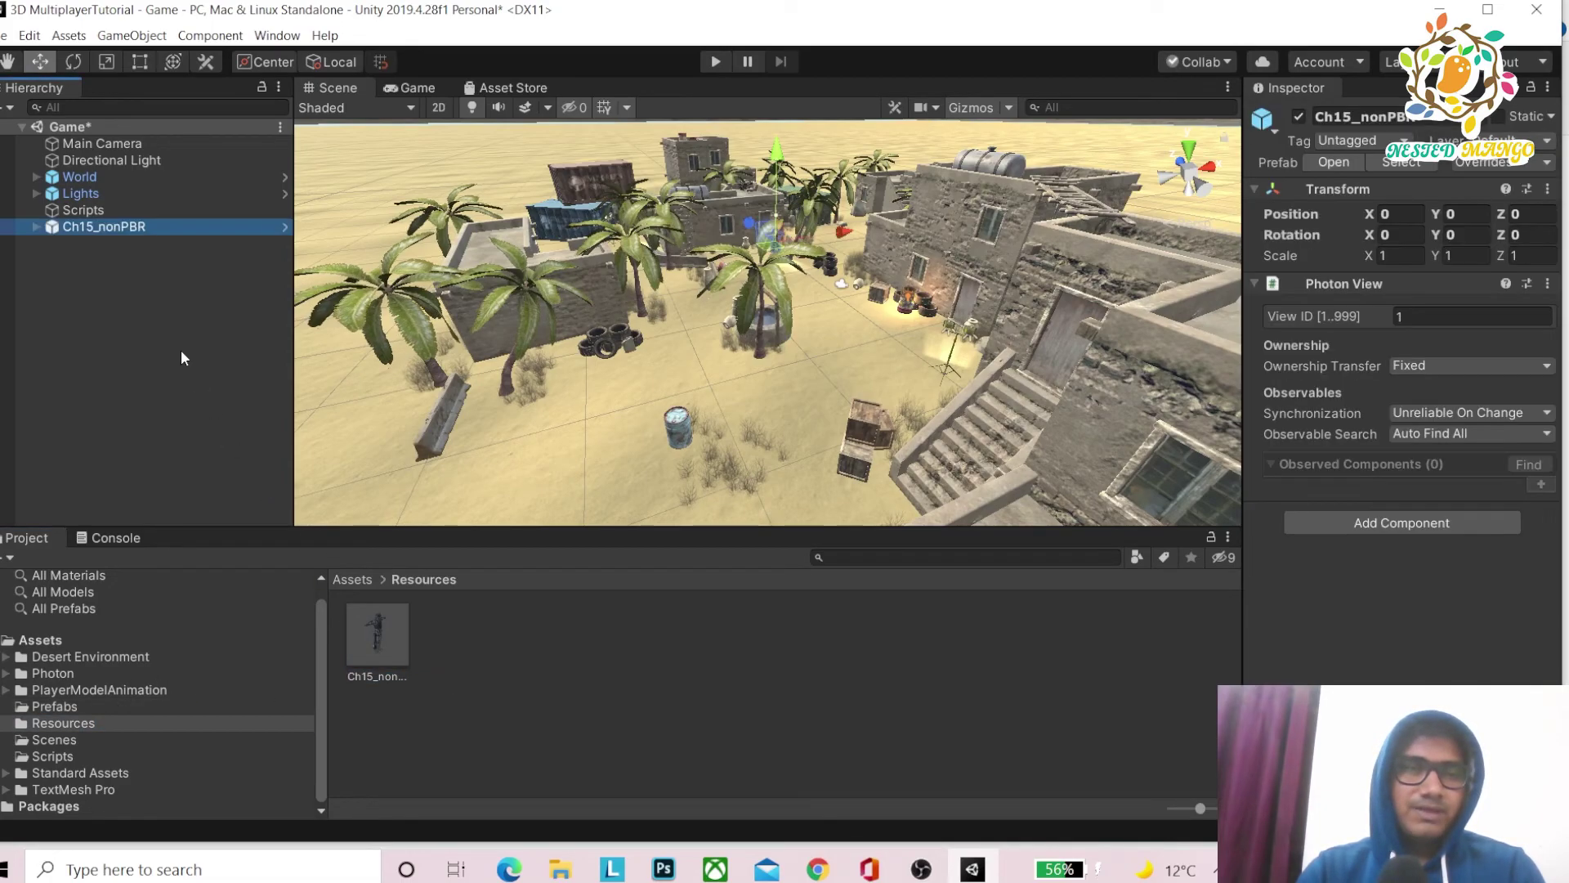
# - Frame Ch15_nonPBR and orbit and zoom around the soldier to inspect it up close
pyautogui.doubleClick(136, 233)
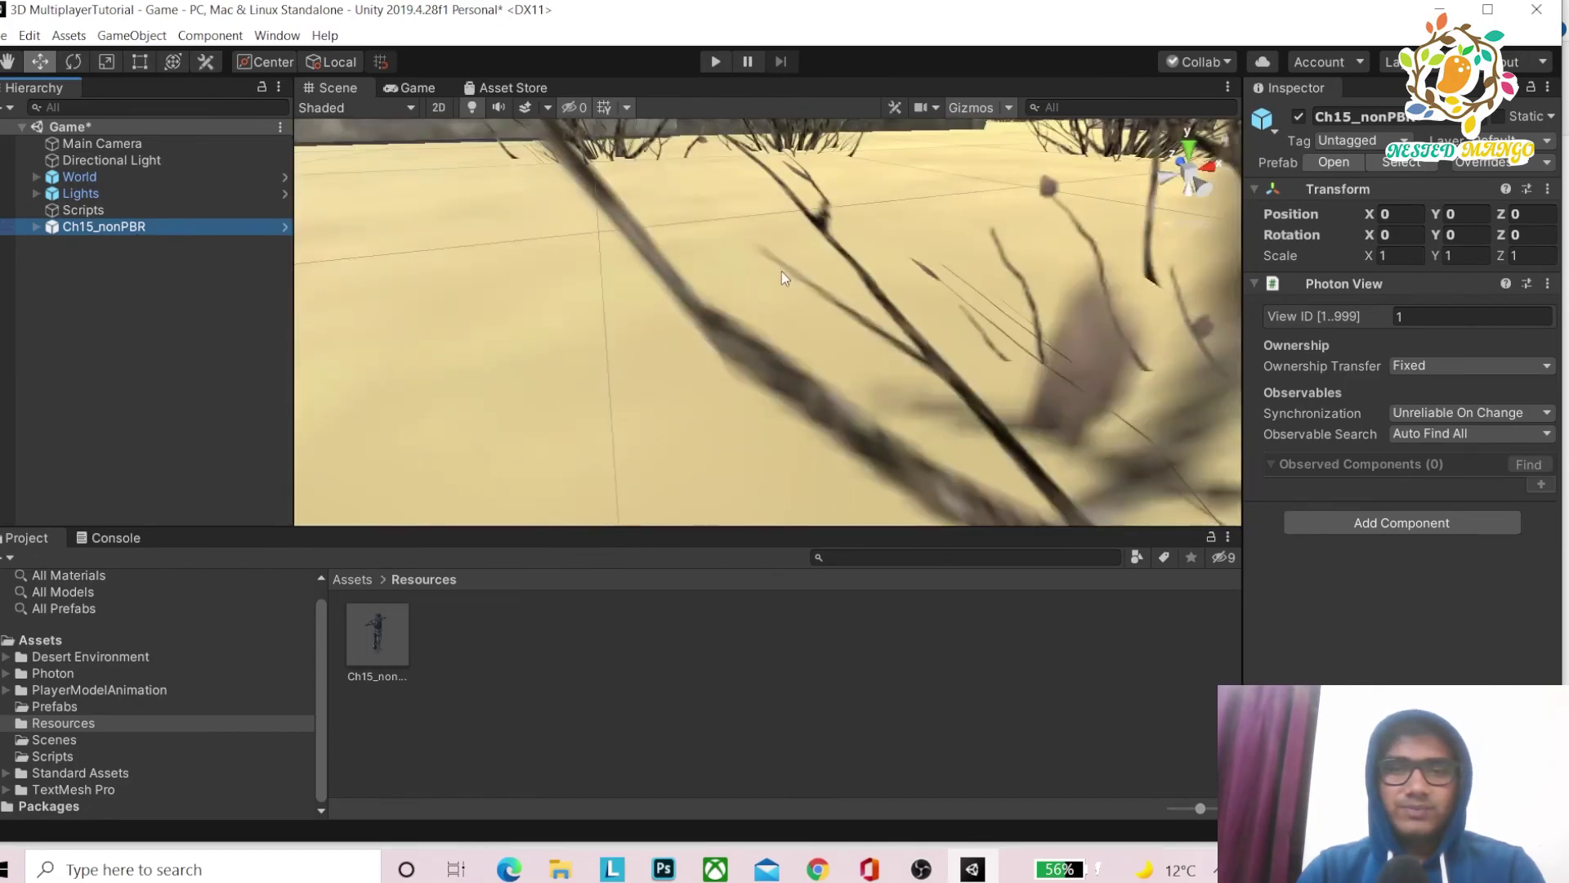
pyautogui.scroll(5, 769, 278)
pyautogui.scroll(-4, 772, 281)
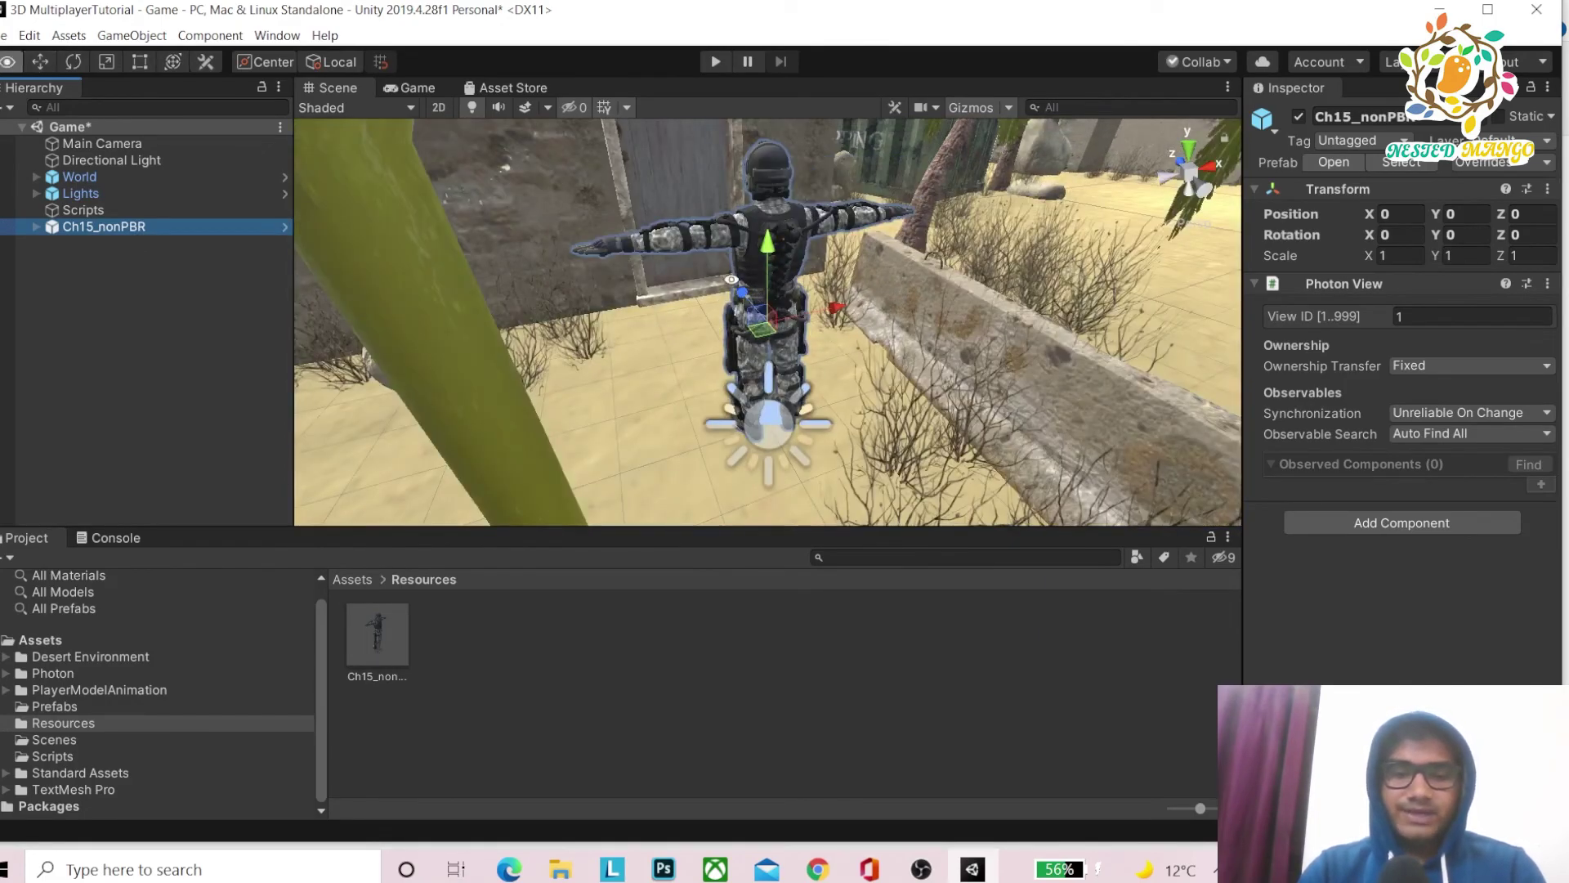
pyautogui.moveTo(756, 296)
pyautogui.keyDown('alt'); pyautogui.mouseDown()
pyautogui.moveTo(799, 284)
pyautogui.moveTo(662, 260)
pyautogui.mouseUp(); pyautogui.keyUp('alt')
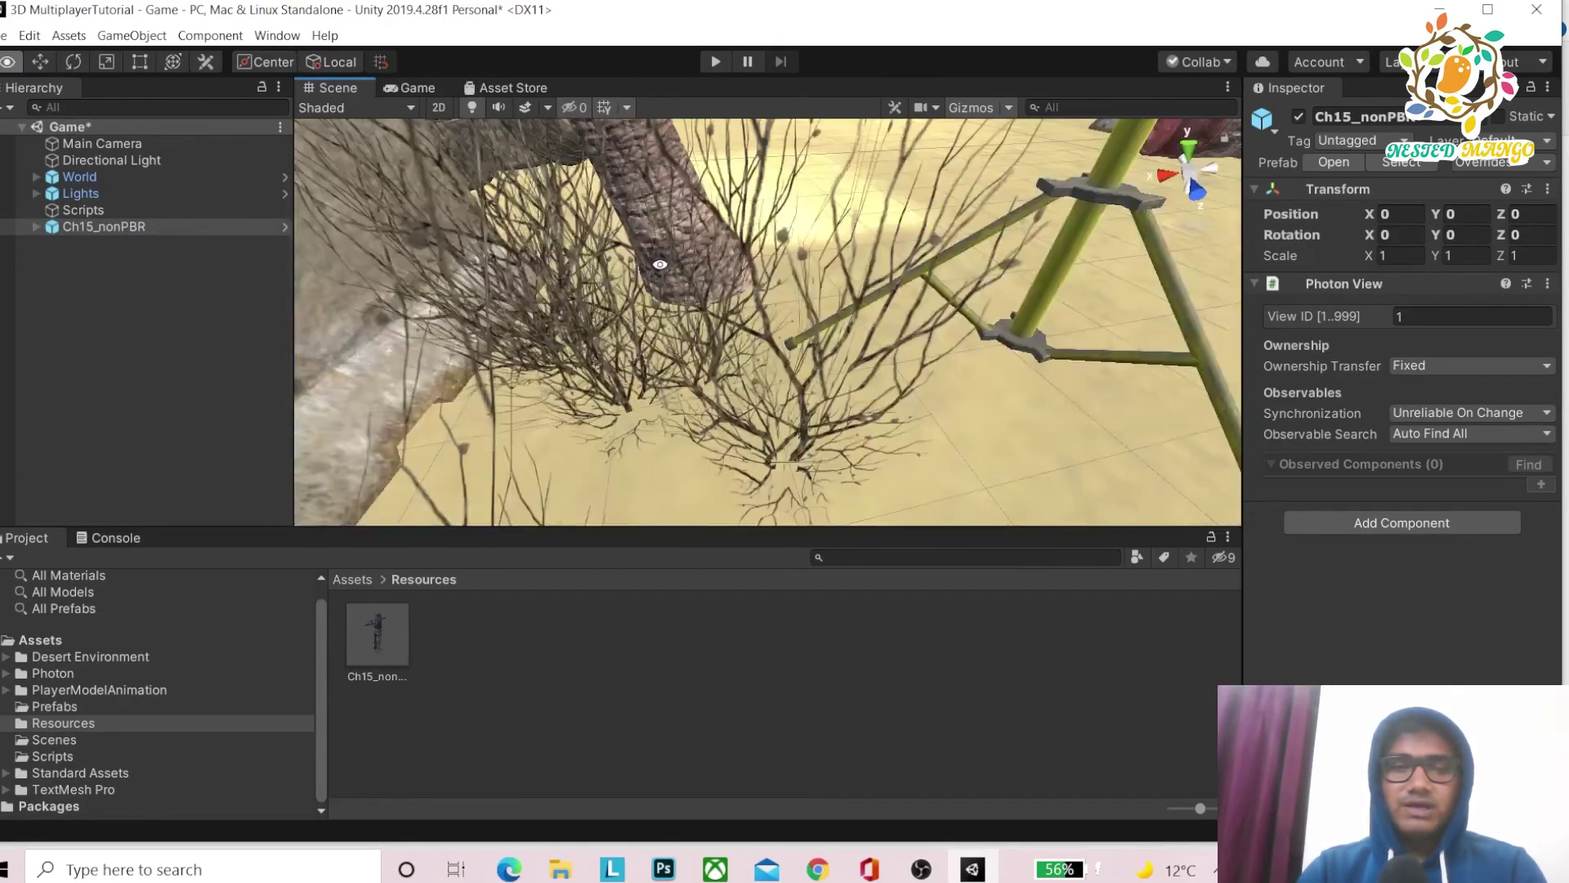
pyautogui.moveTo(662, 261)
pyautogui.keyDown('alt'); pyautogui.mouseDown()
pyautogui.moveTo(672, 273)
pyautogui.moveTo(660, 220)
pyautogui.moveTo(665, 263)
pyautogui.mouseUp(); pyautogui.keyUp('alt')
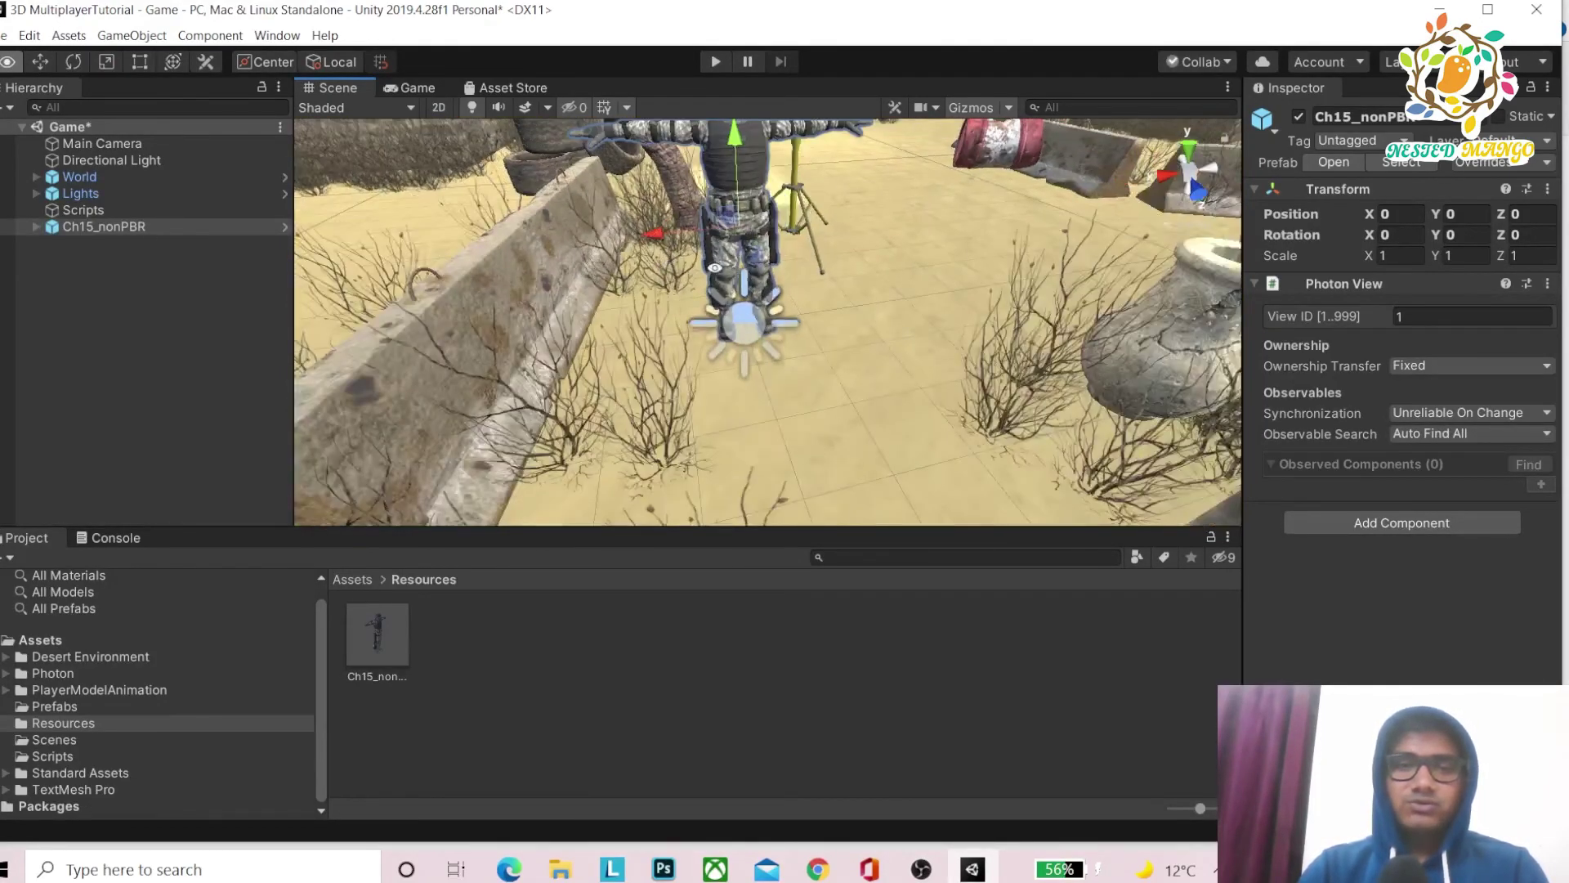
pyautogui.scroll(-2, 671, 266)
pyautogui.scroll(-2, 707, 282)
pyautogui.scroll(-2, 711, 228)
pyautogui.scroll(3, 715, 237)
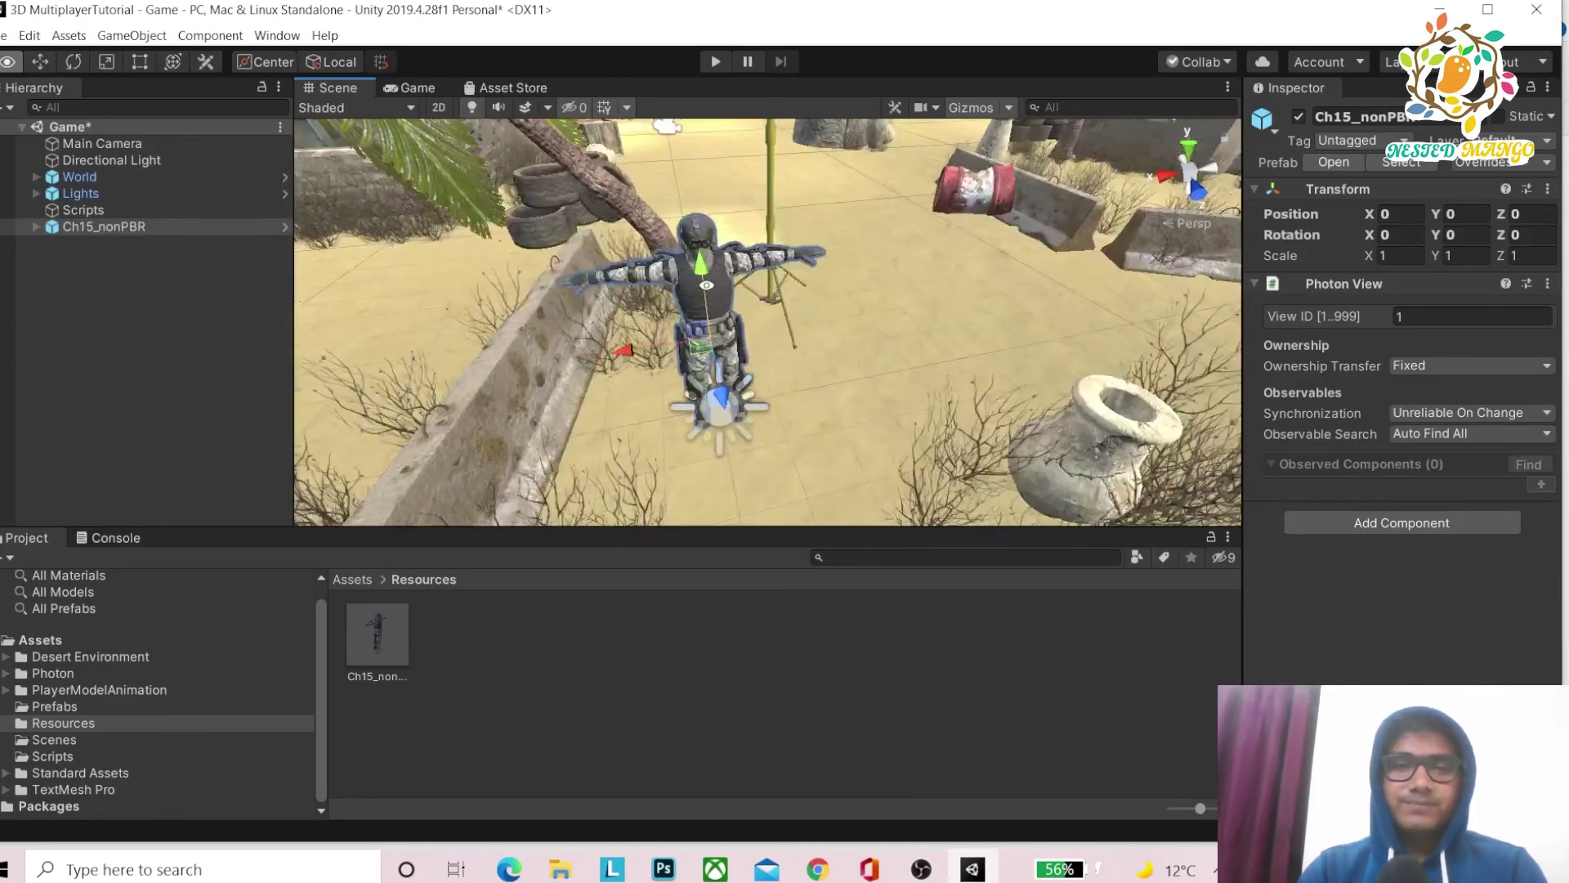
pyautogui.scroll(1, 731, 257)
pyautogui.scroll(1, 744, 274)
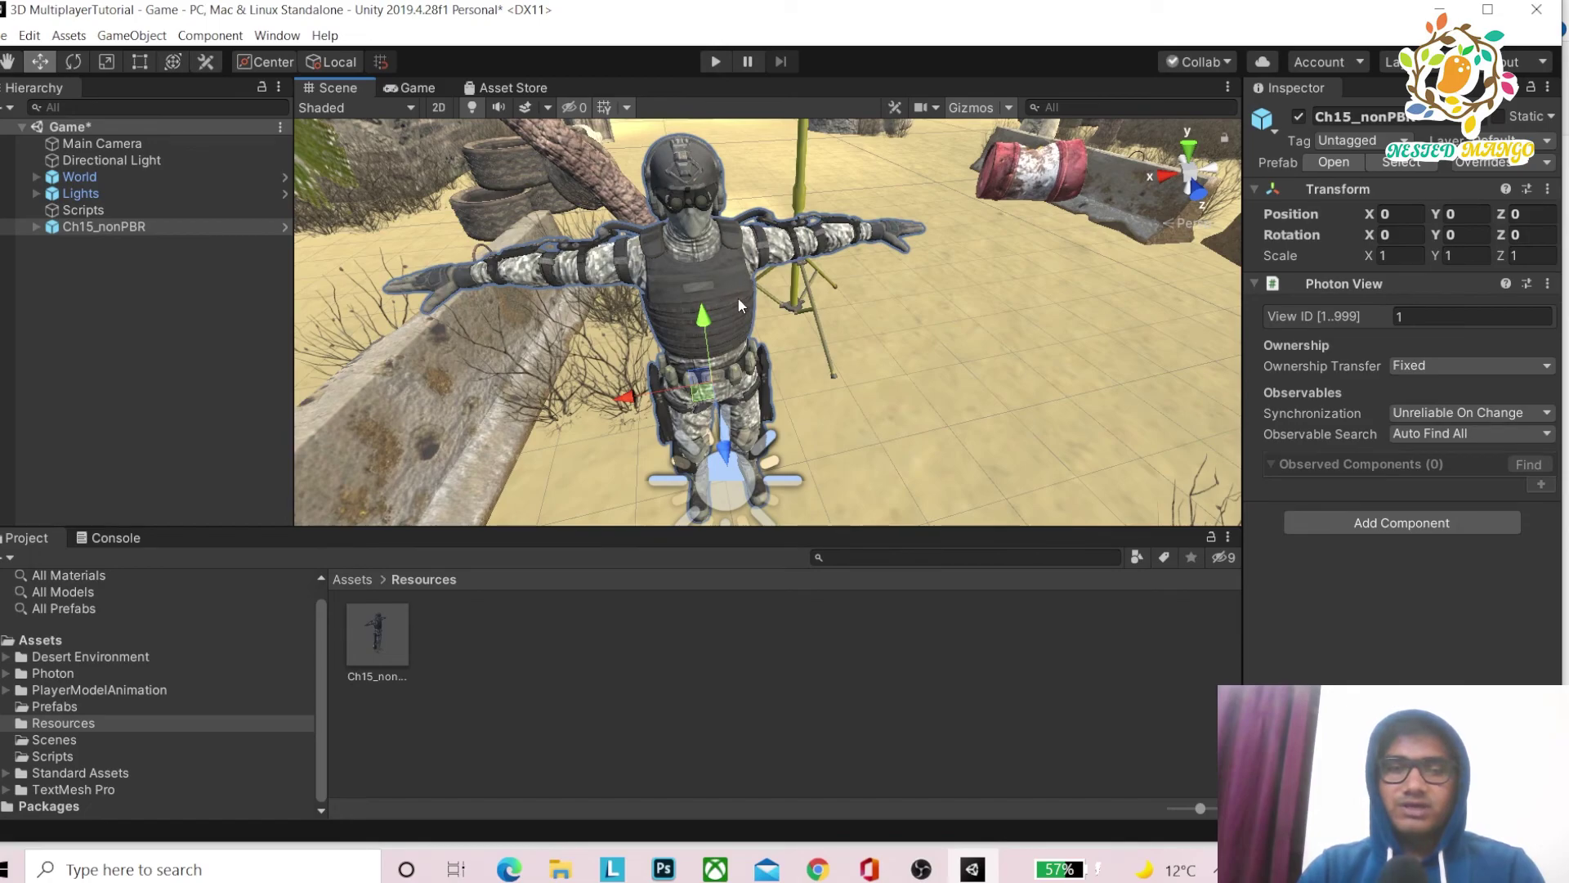
# - Search the Asset Store for 'Easy FPS' and open its free product page
pyautogui.click(521, 89)
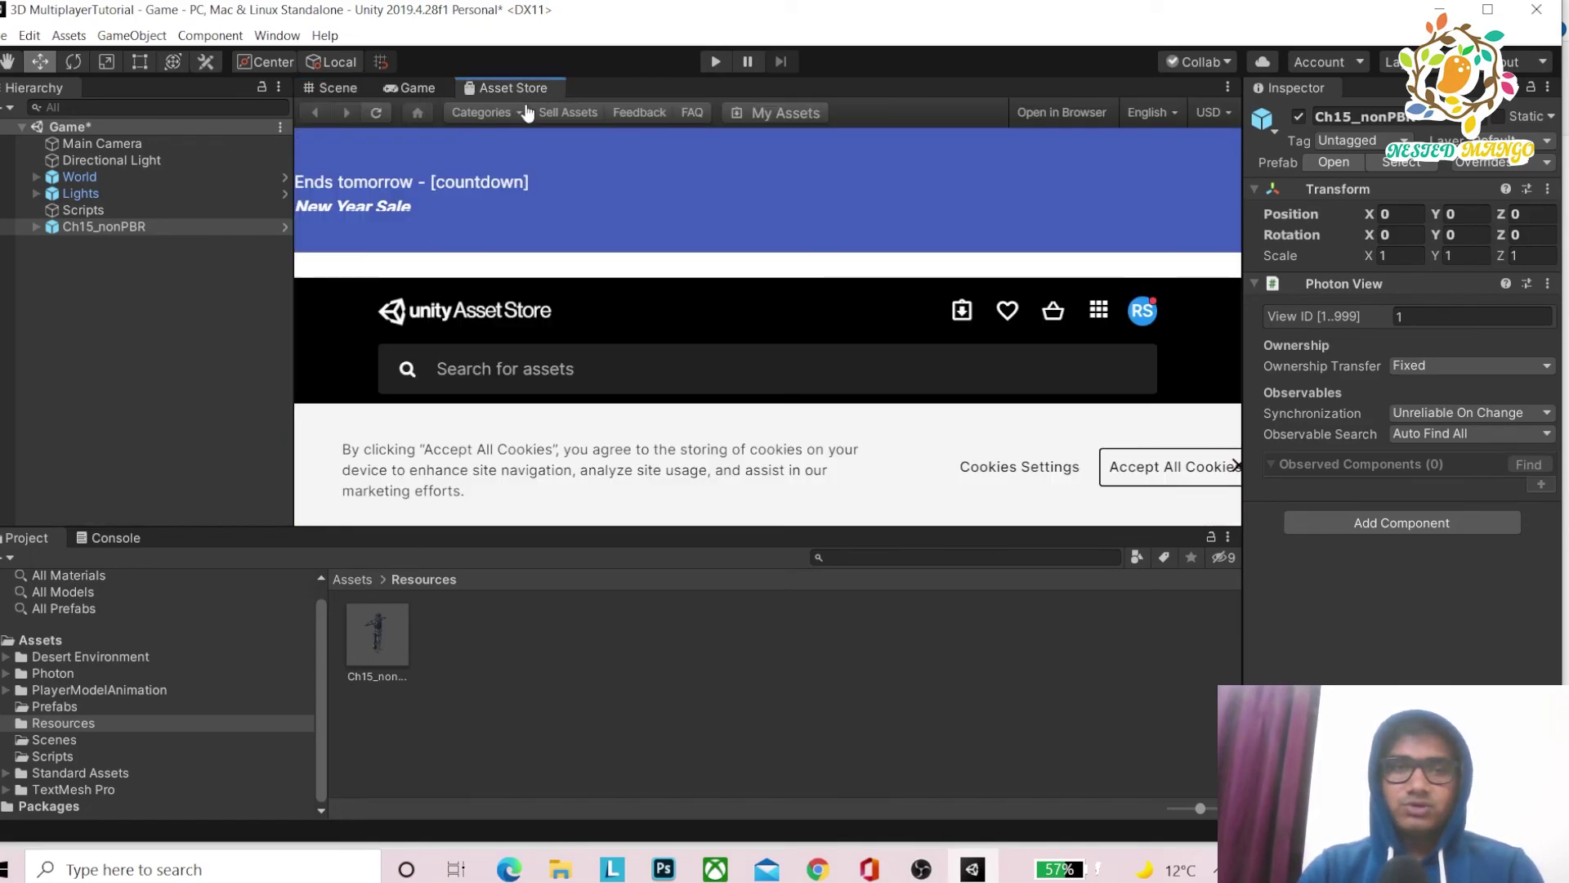
pyautogui.click(571, 380)
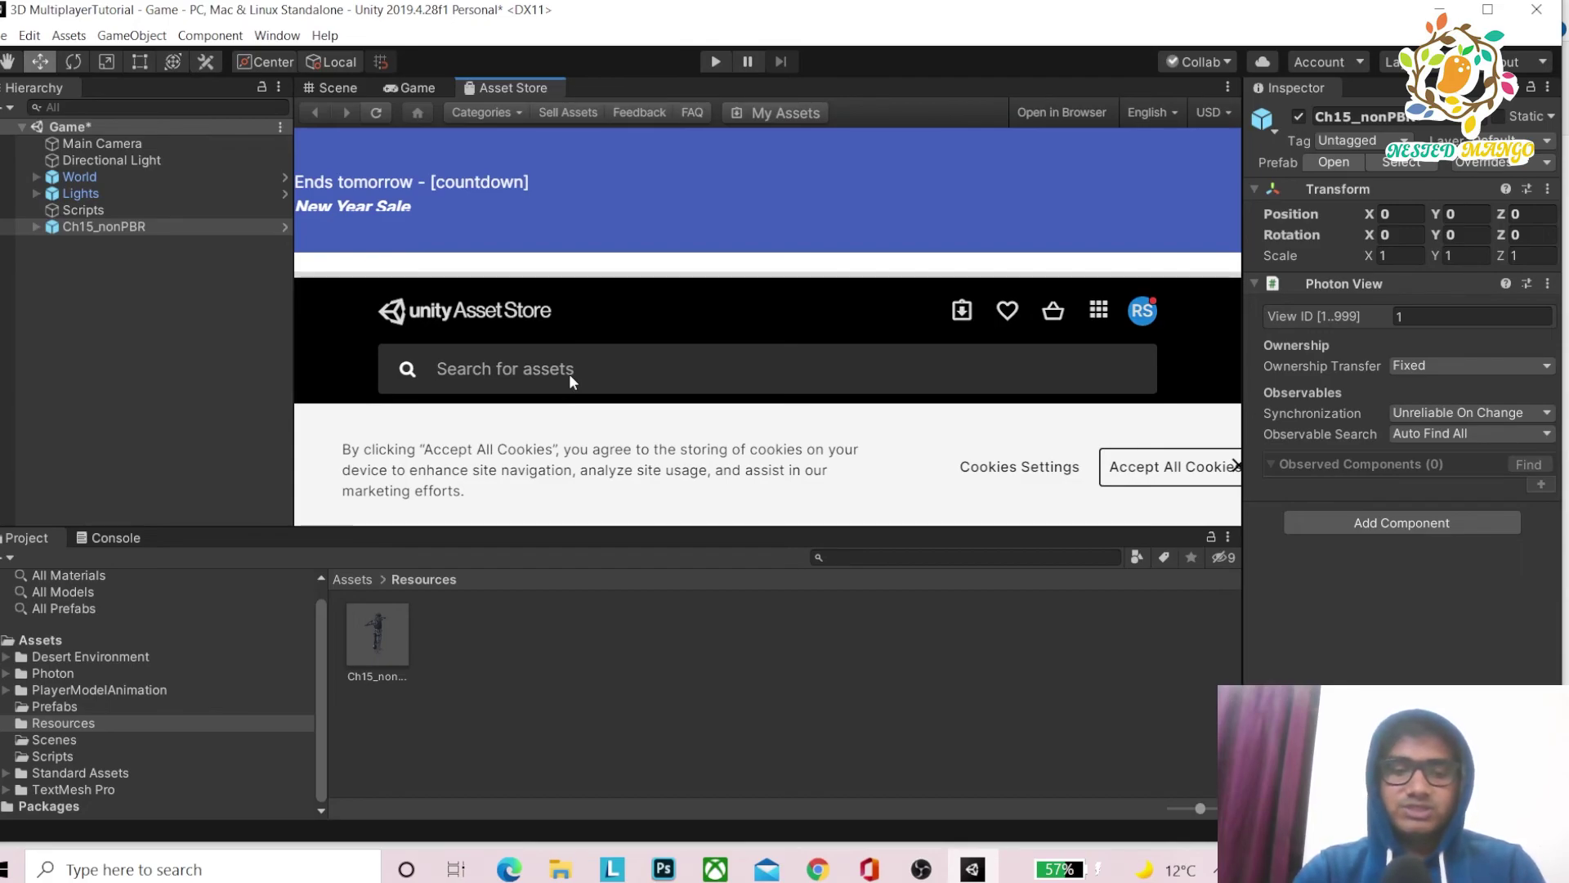
pyautogui.write('Easy ')
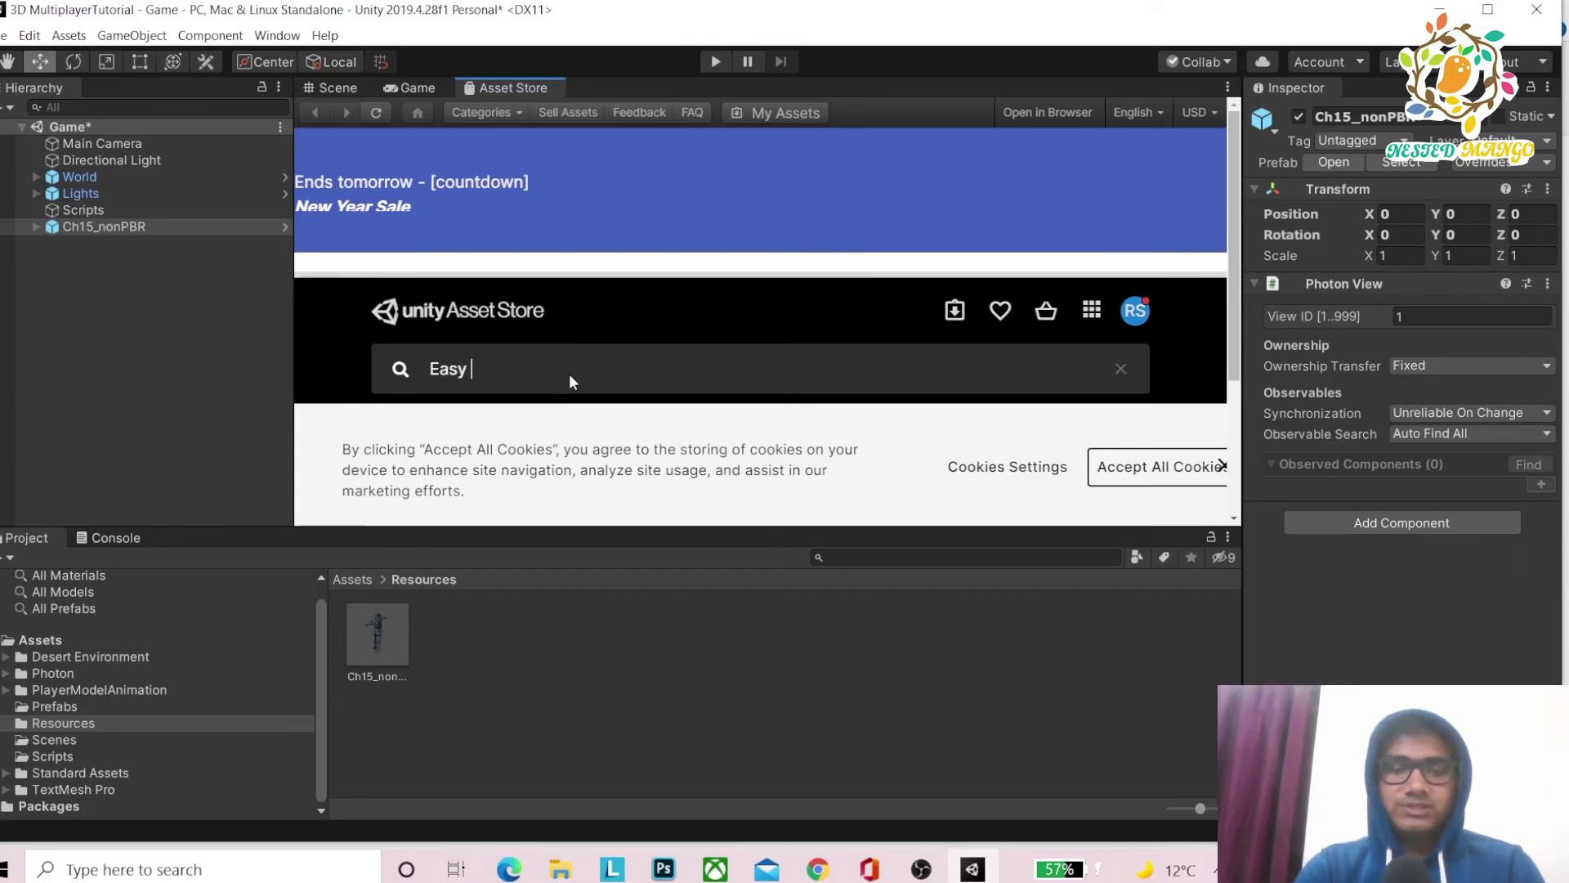
pyautogui.write('FP')
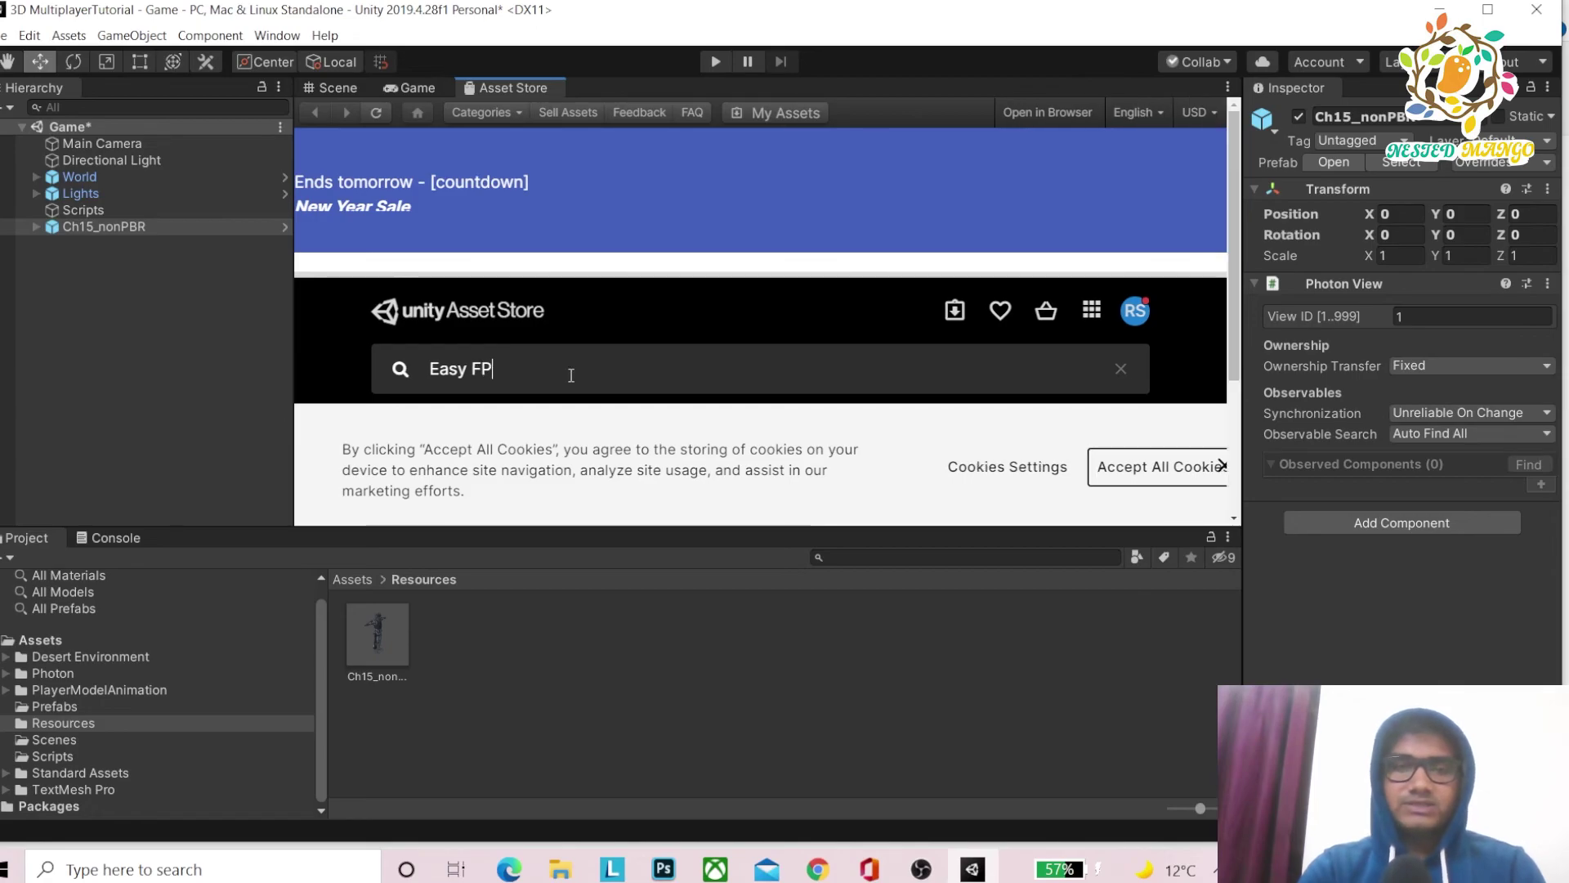
pyautogui.write('S')
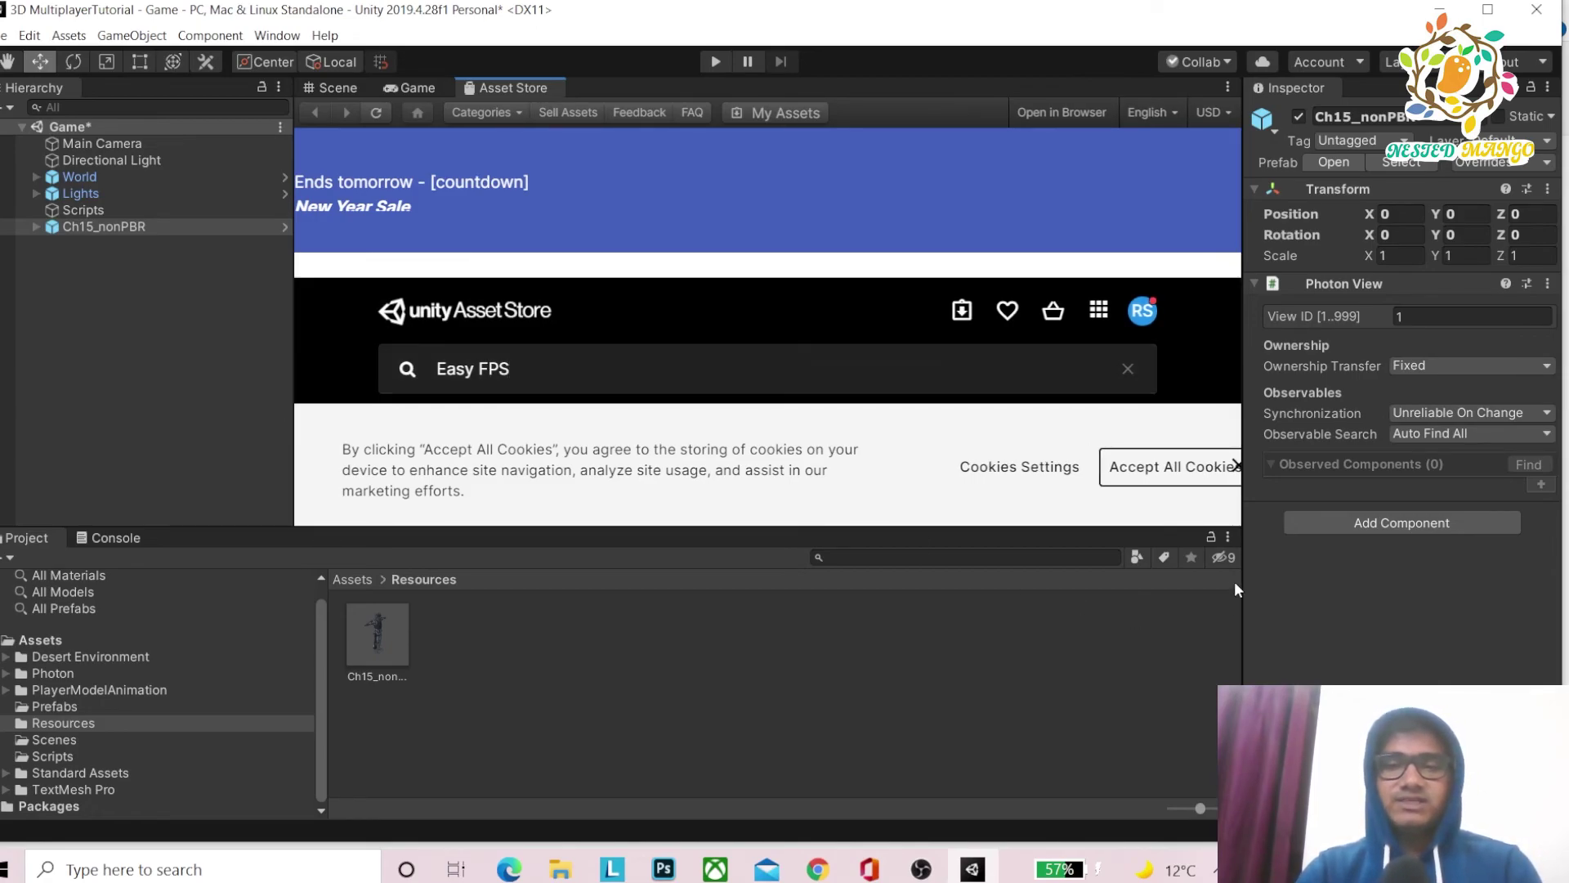
pyautogui.click(1172, 469)
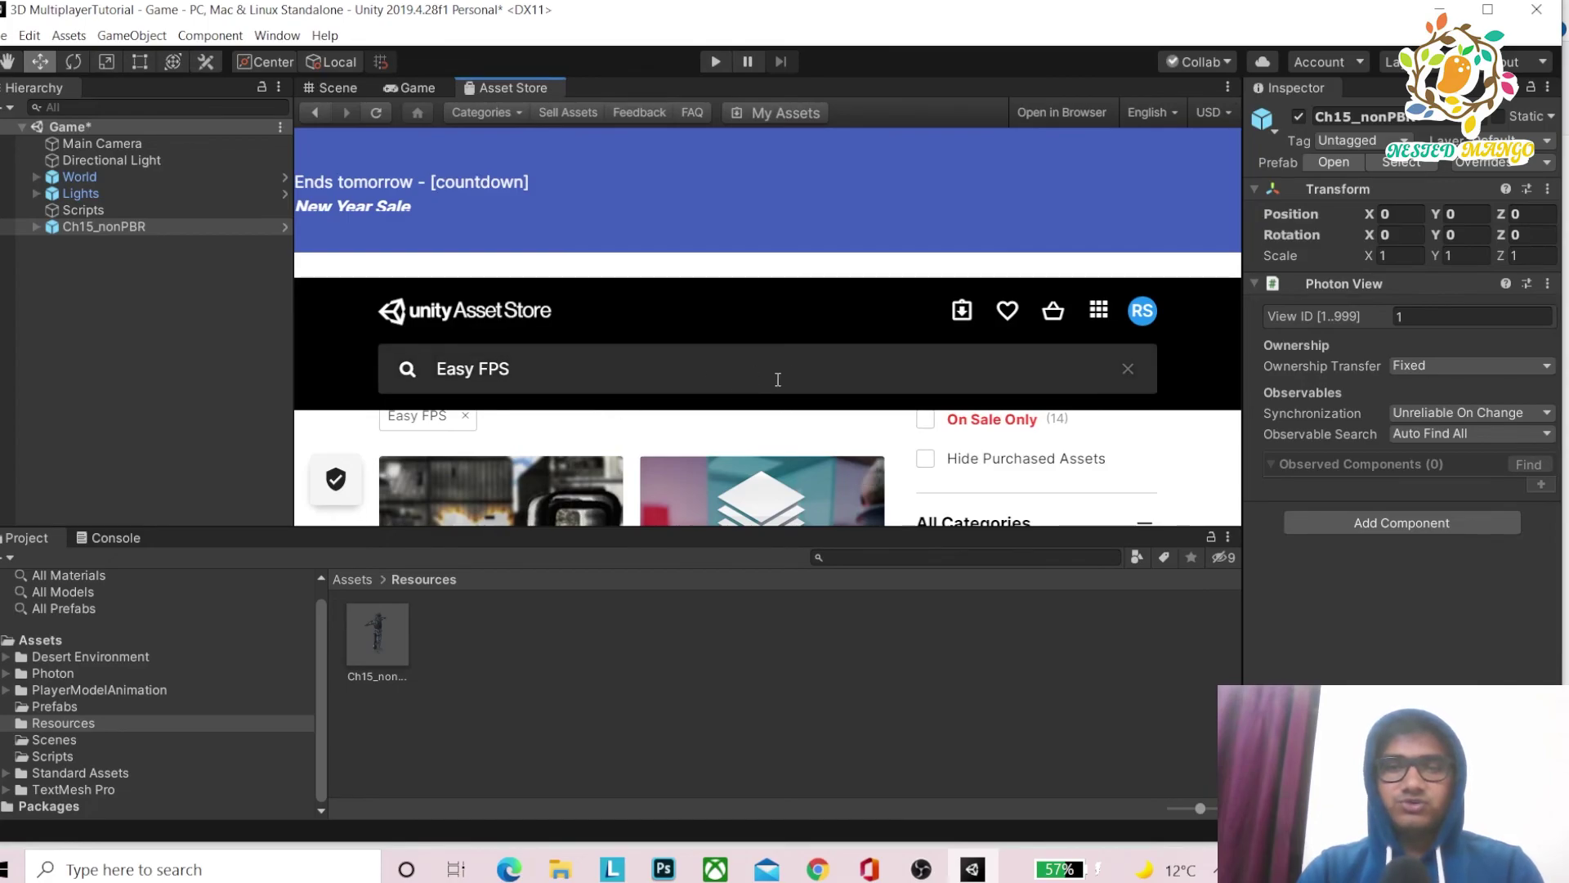
pyautogui.hotkey('shift', 'space')
pyautogui.scroll(-5, 181, 349)
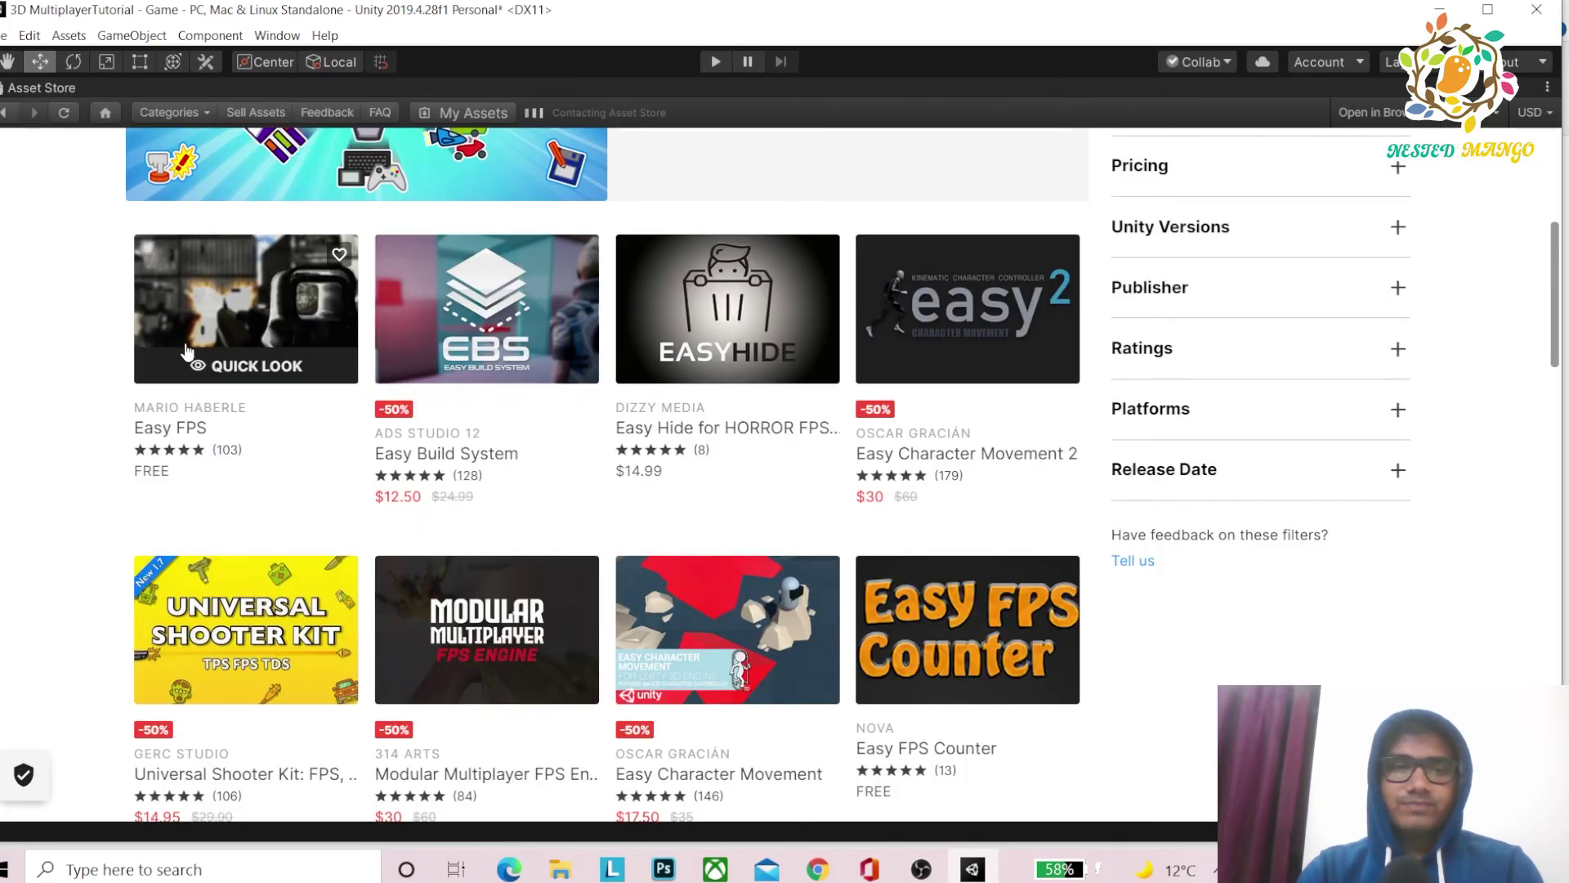
pyautogui.click(185, 342)
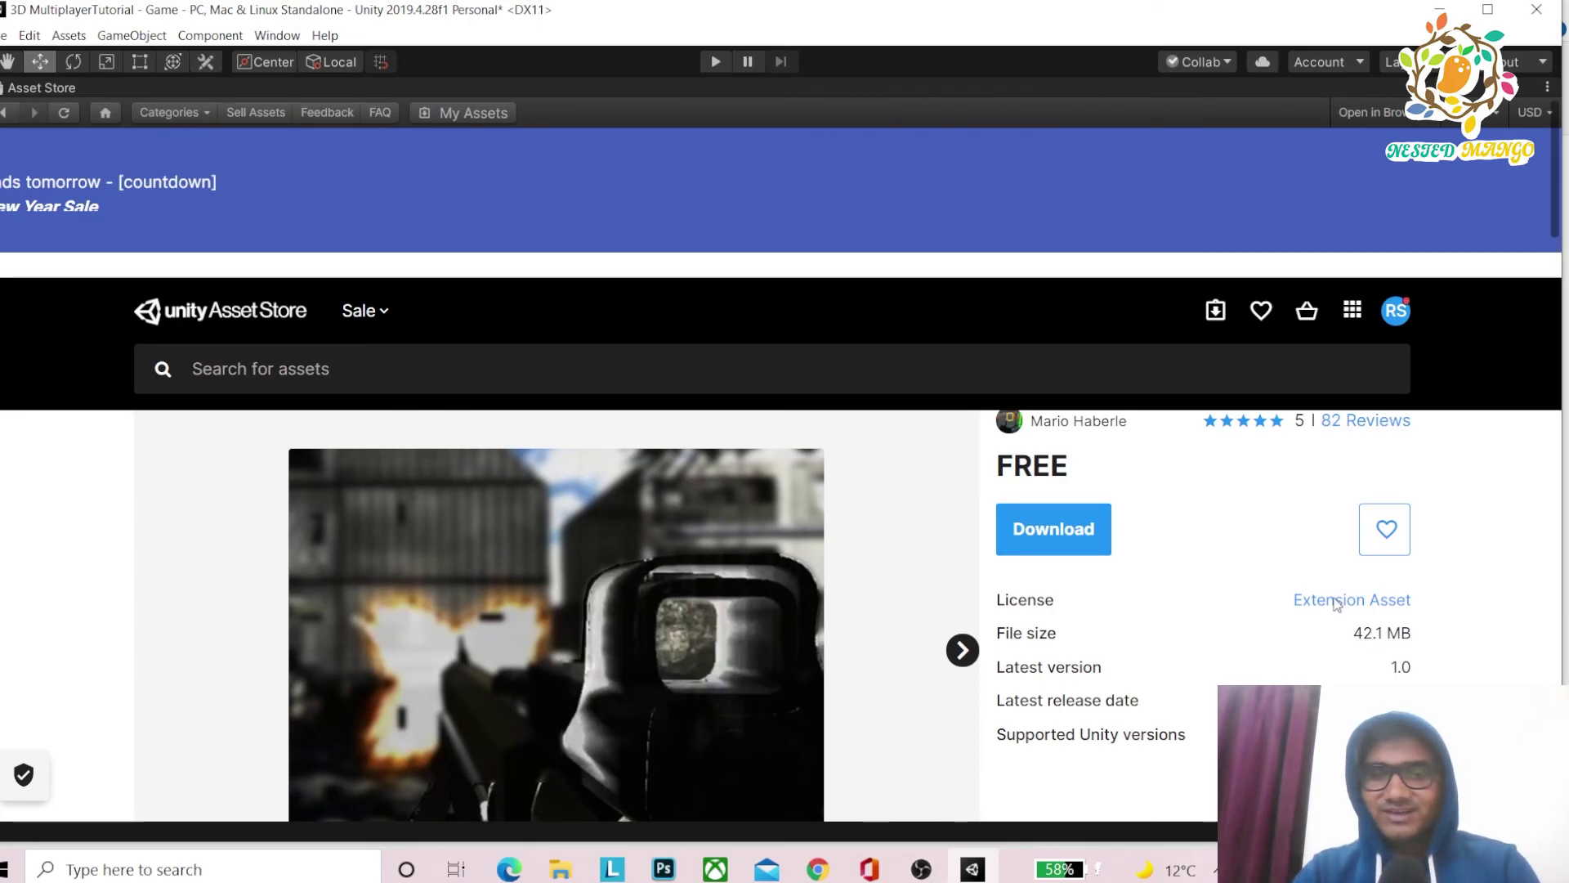
# - Download Easy FPS and import all its files, letting Unity upgrade obsolete scripts
pyautogui.scroll(-1, 1230, 600)
pyautogui.click(1053, 454)
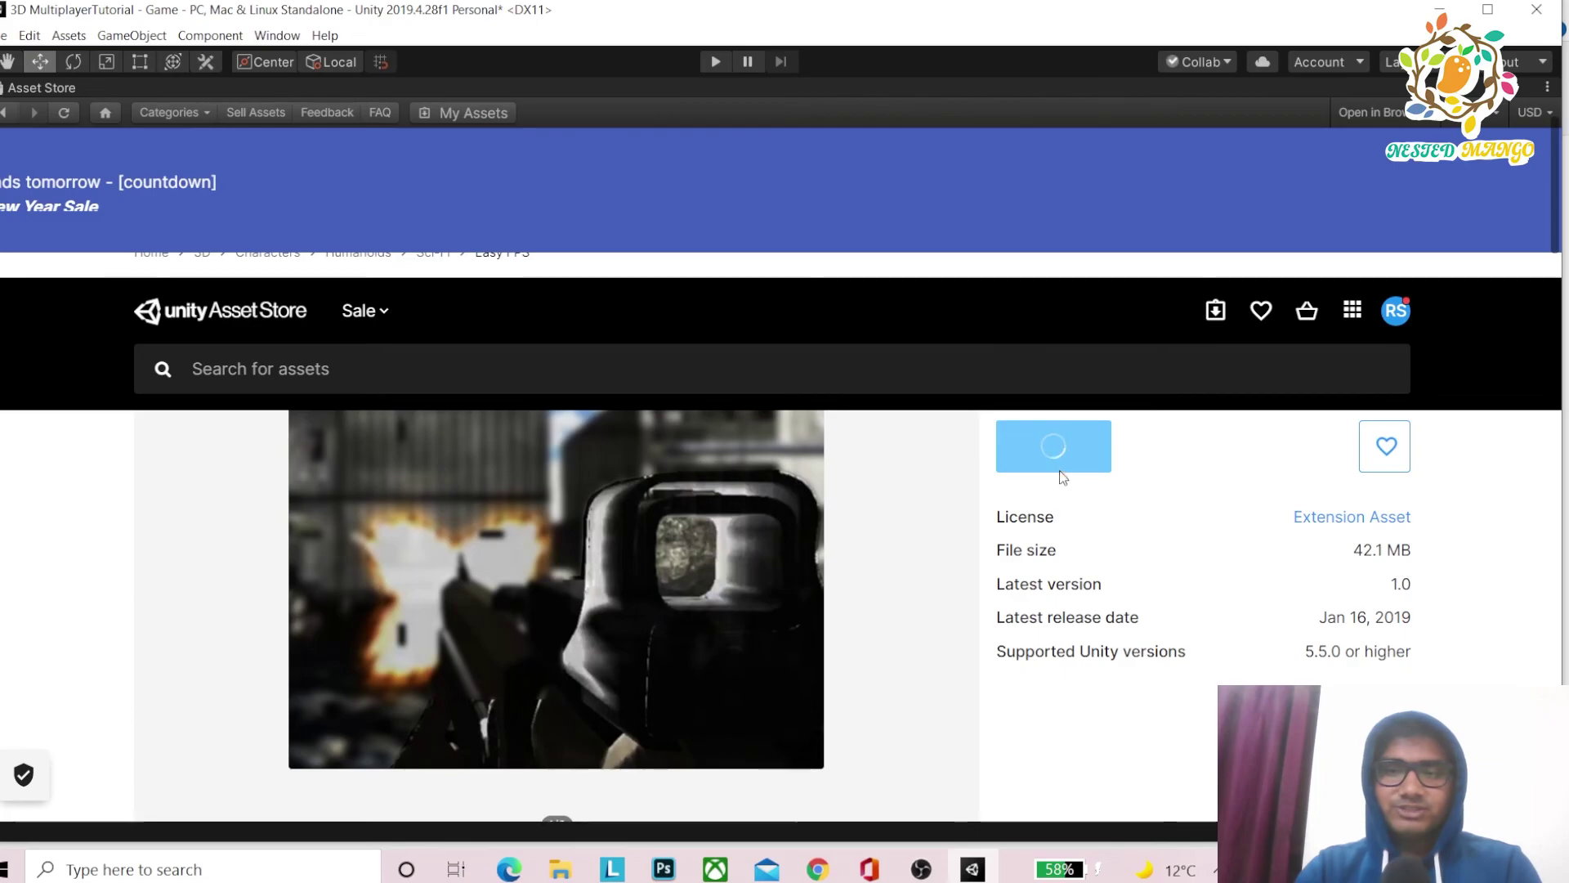
pyautogui.scroll(1, 695, 546)
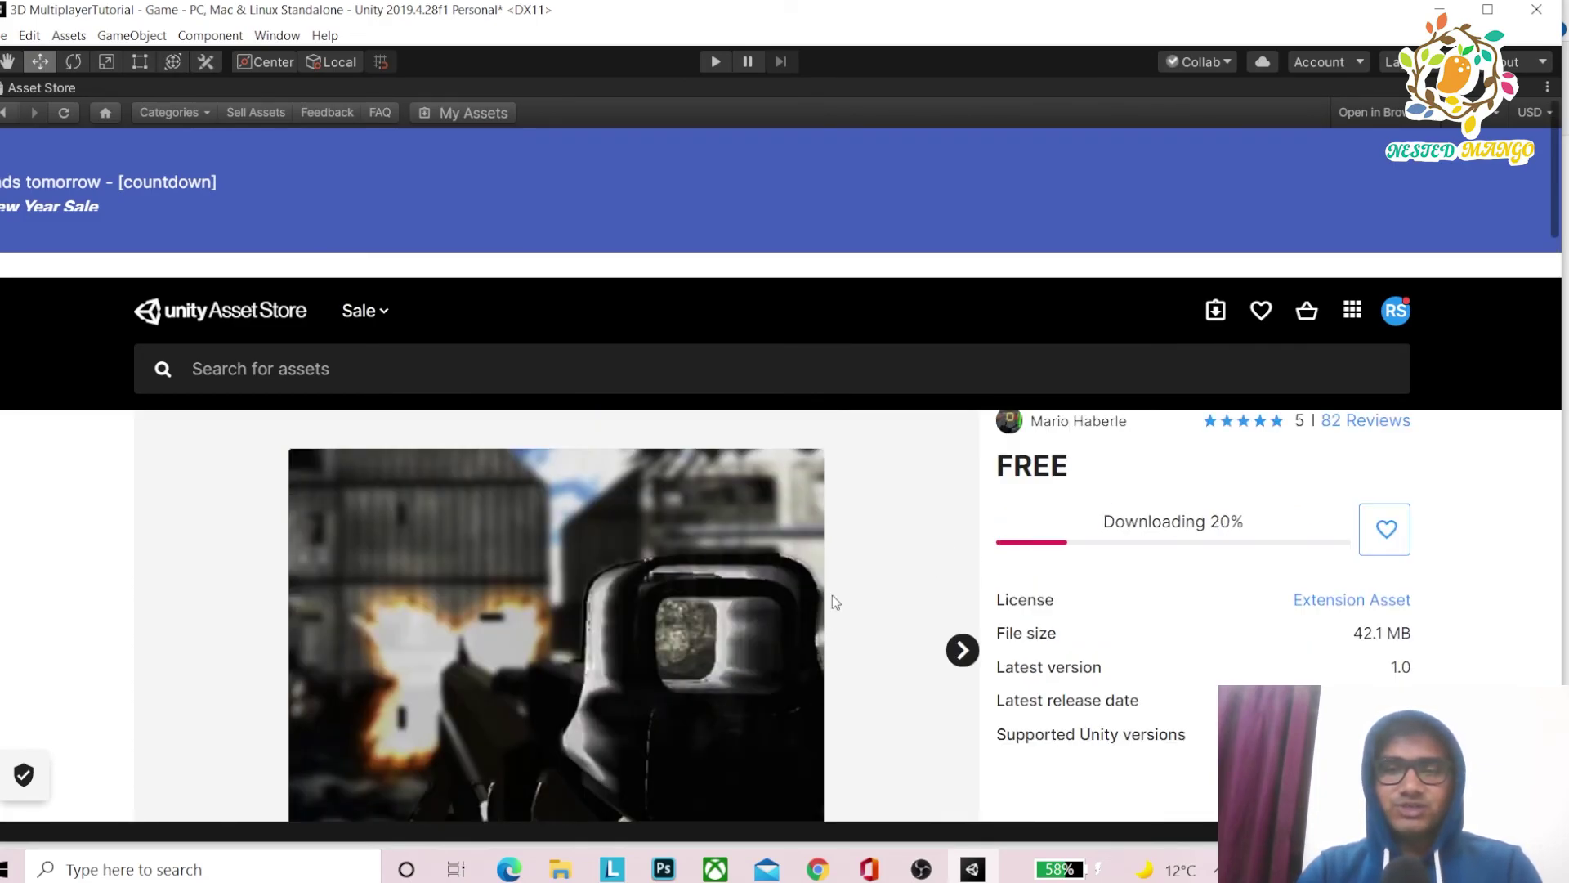
pyautogui.scroll(-3, 817, 597)
pyautogui.scroll(3, 817, 597)
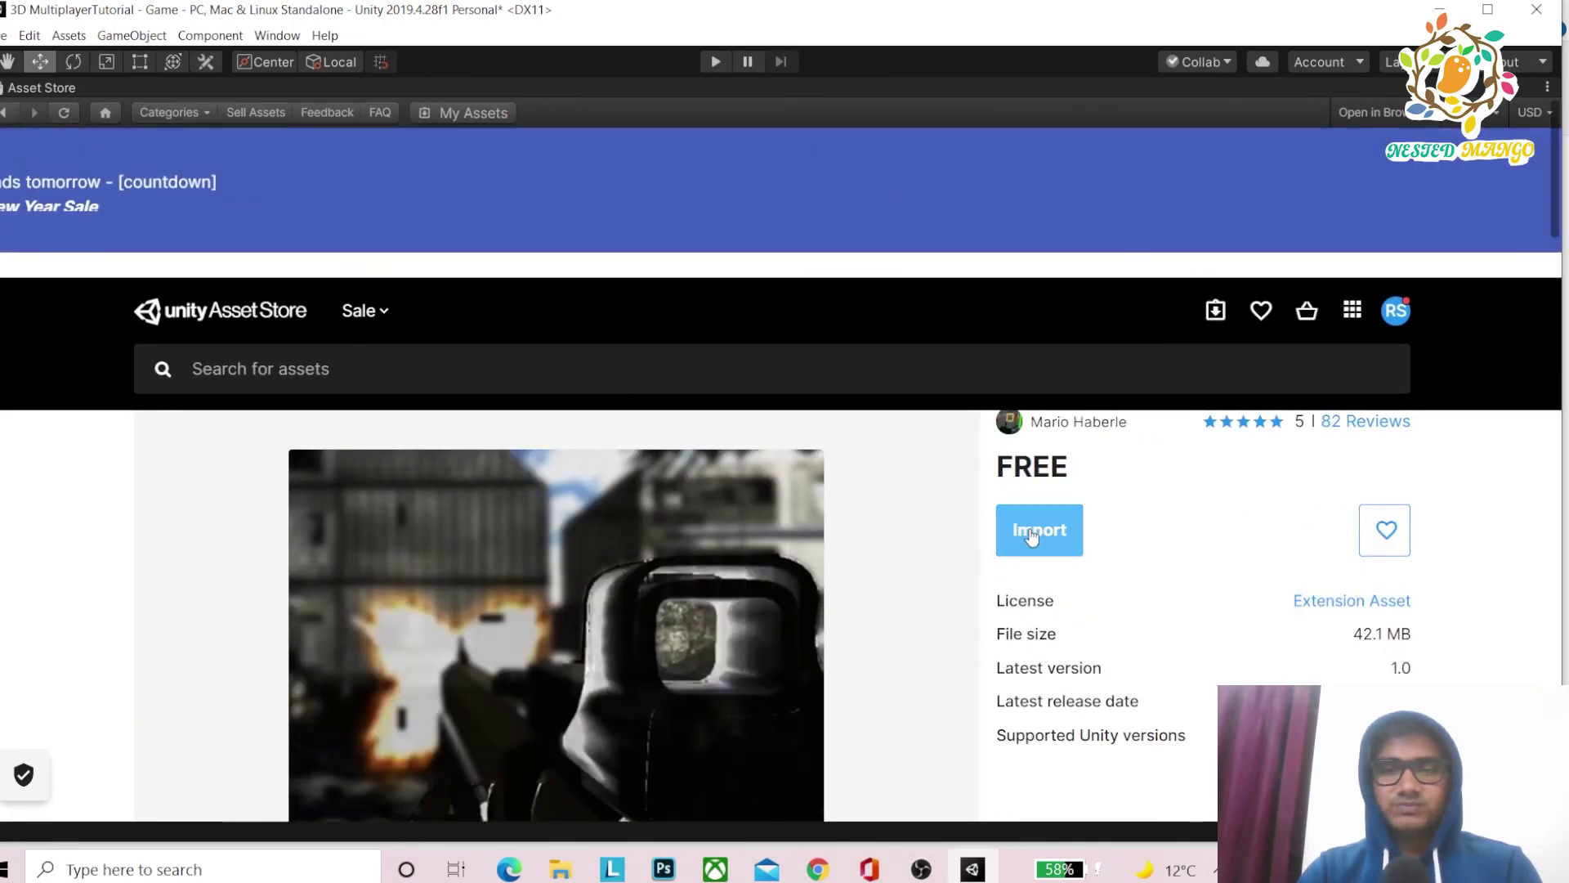
pyautogui.click(1031, 535)
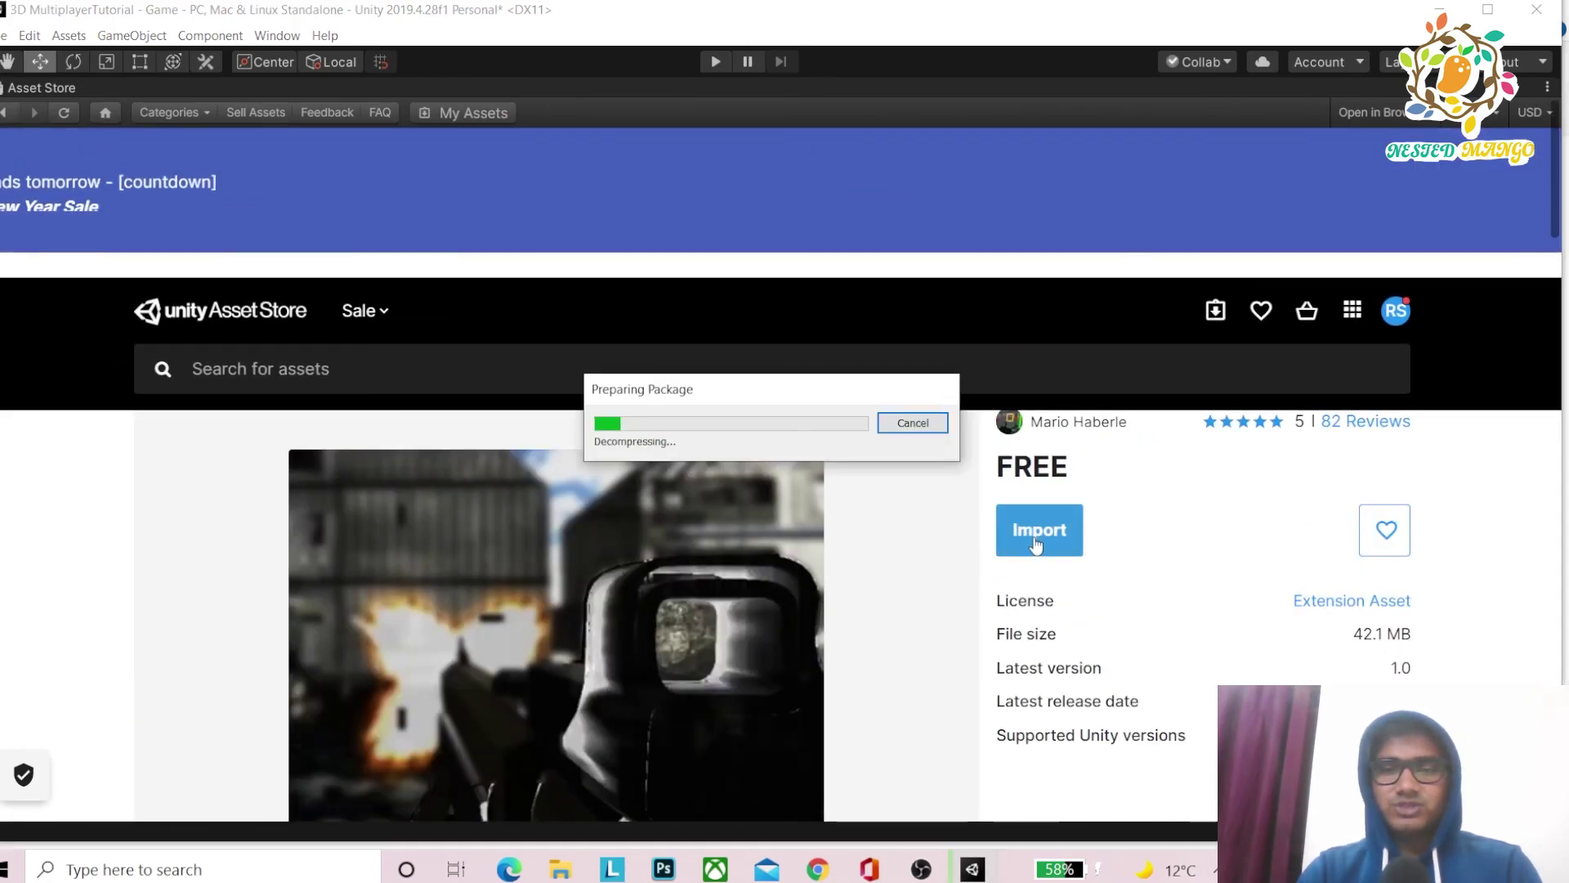
pyautogui.scroll(-5, 315, 427)
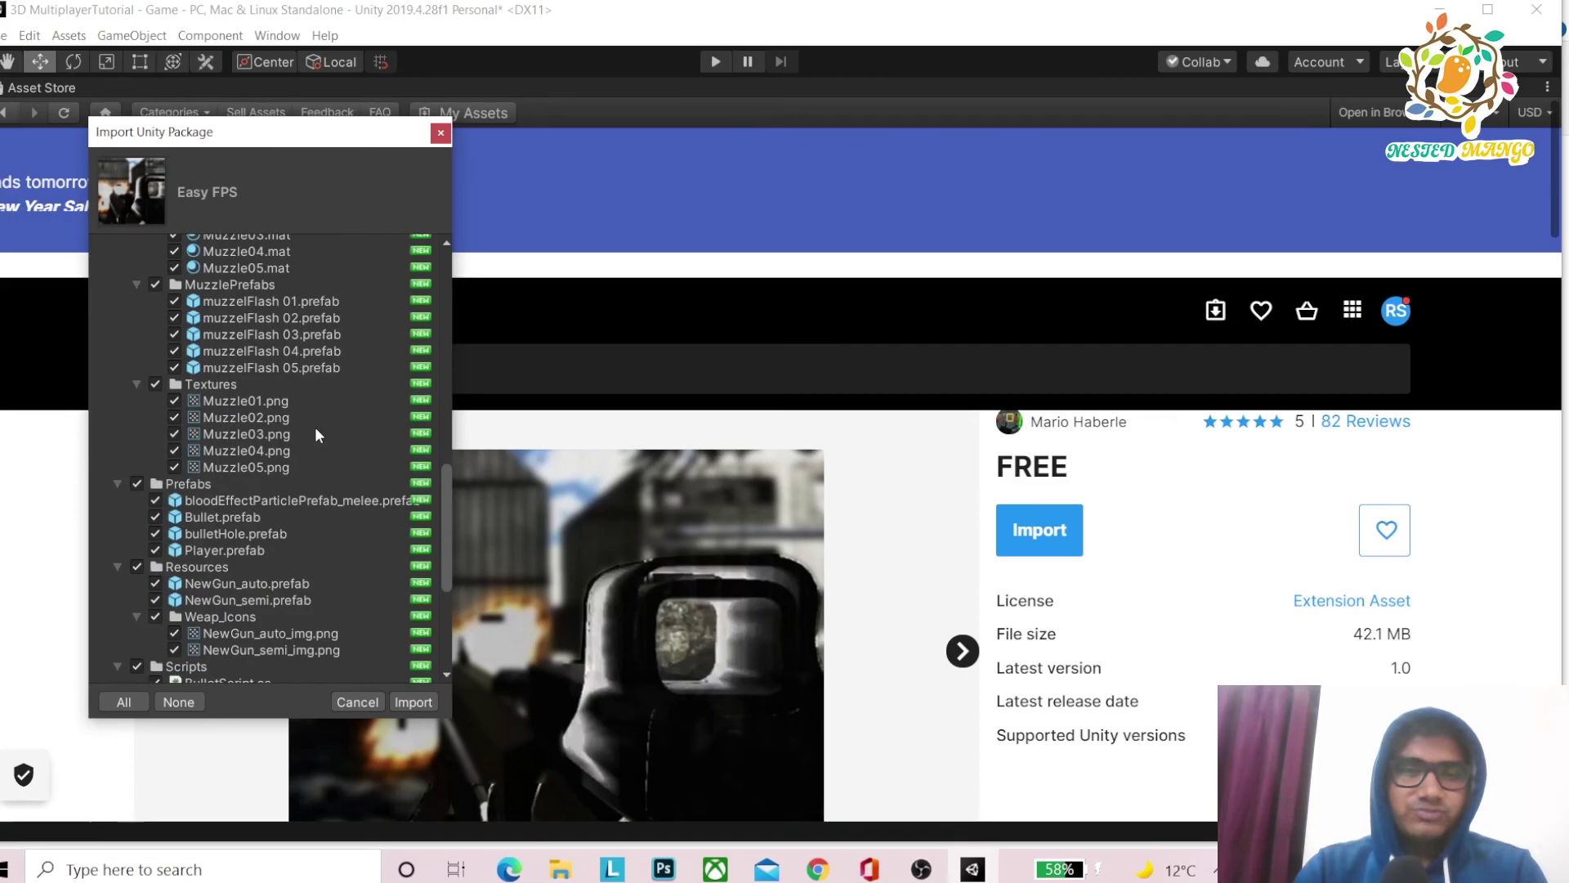
pyautogui.scroll(-5, 316, 427)
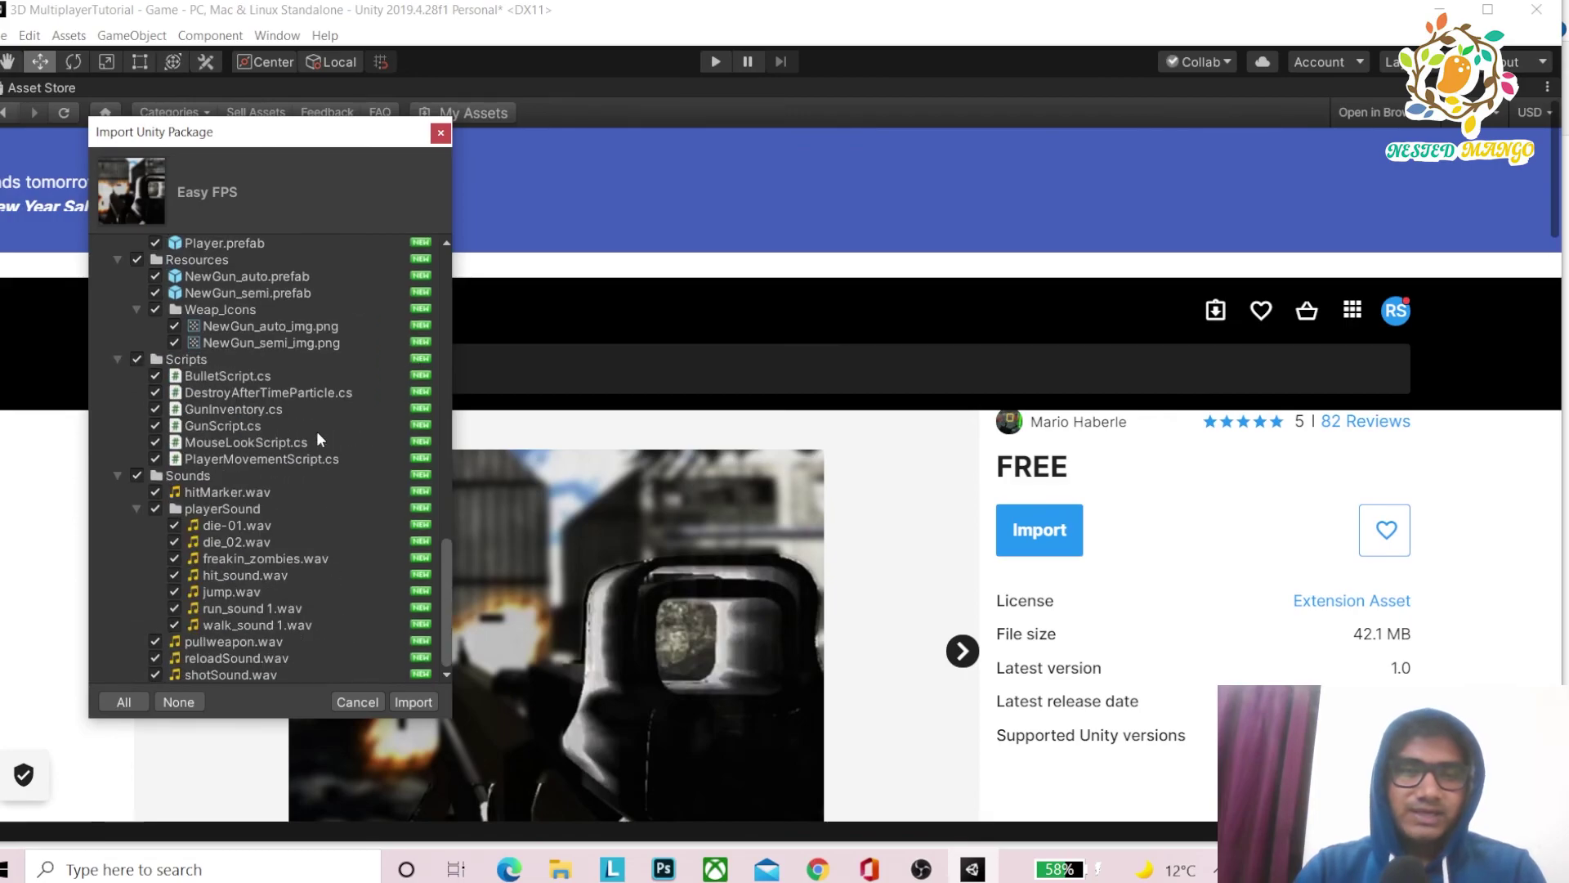
pyautogui.click(410, 706)
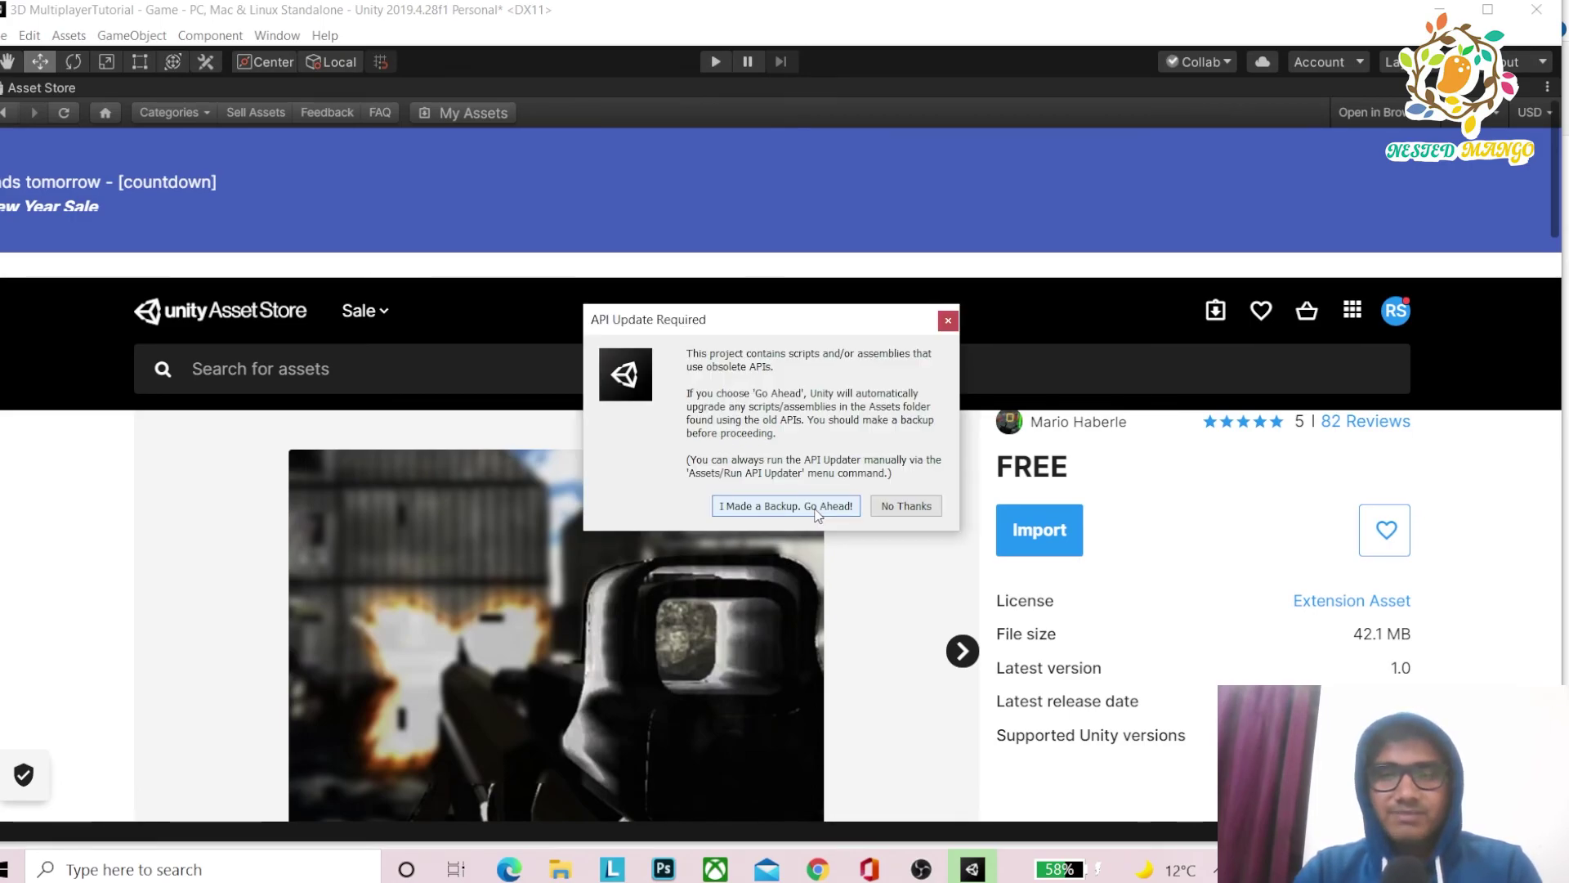
pyautogui.click(816, 515)
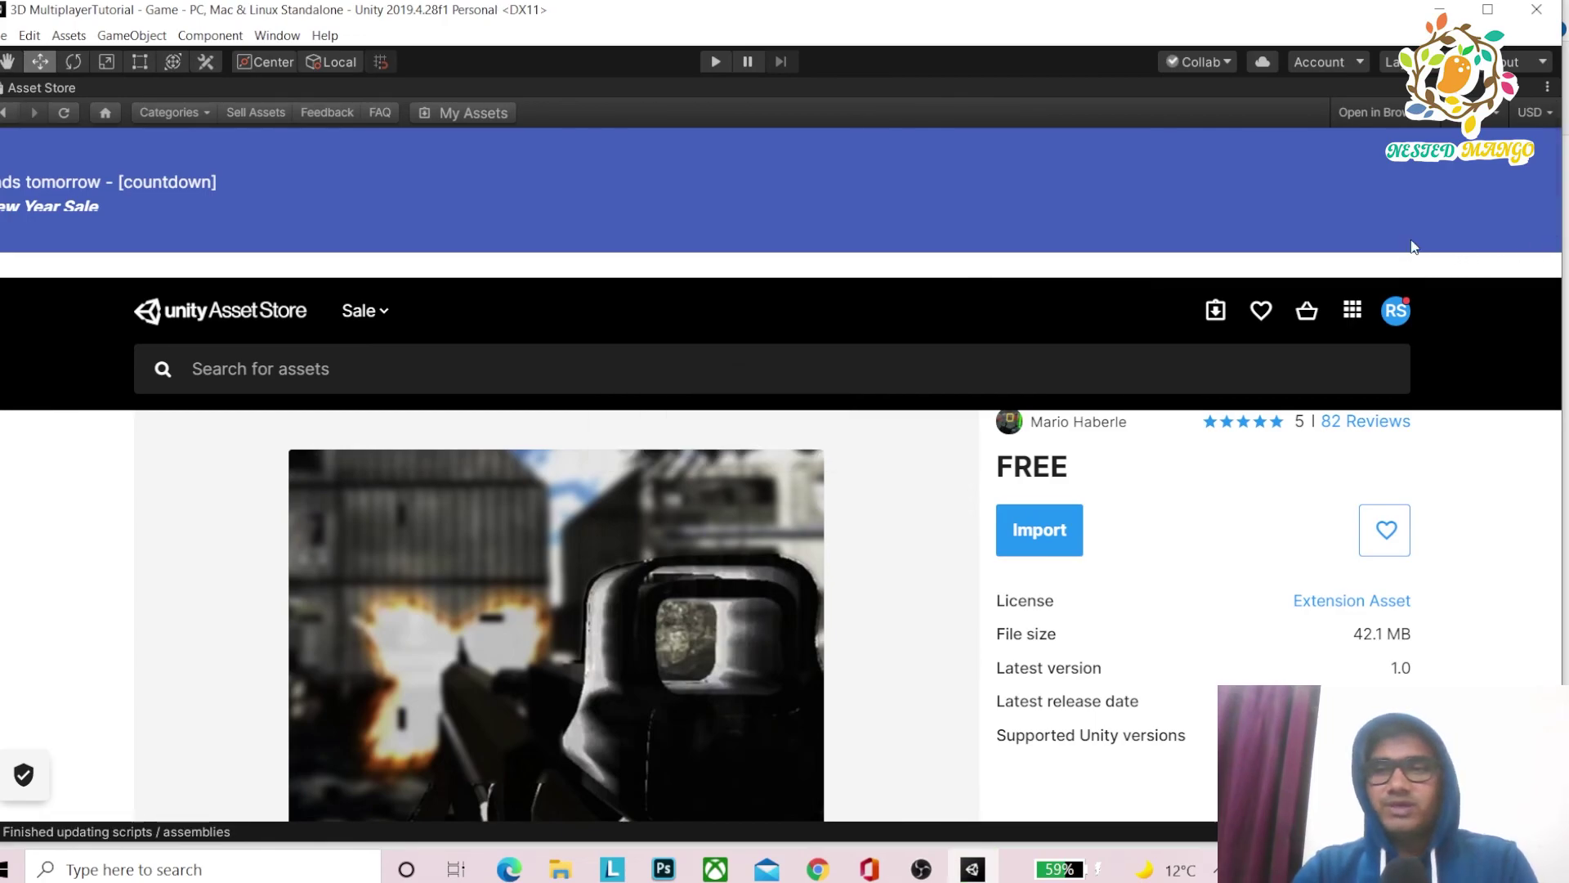
# - Un-maximize the Asset Store panel and return to the Scene view
pyautogui.click(1547, 87)
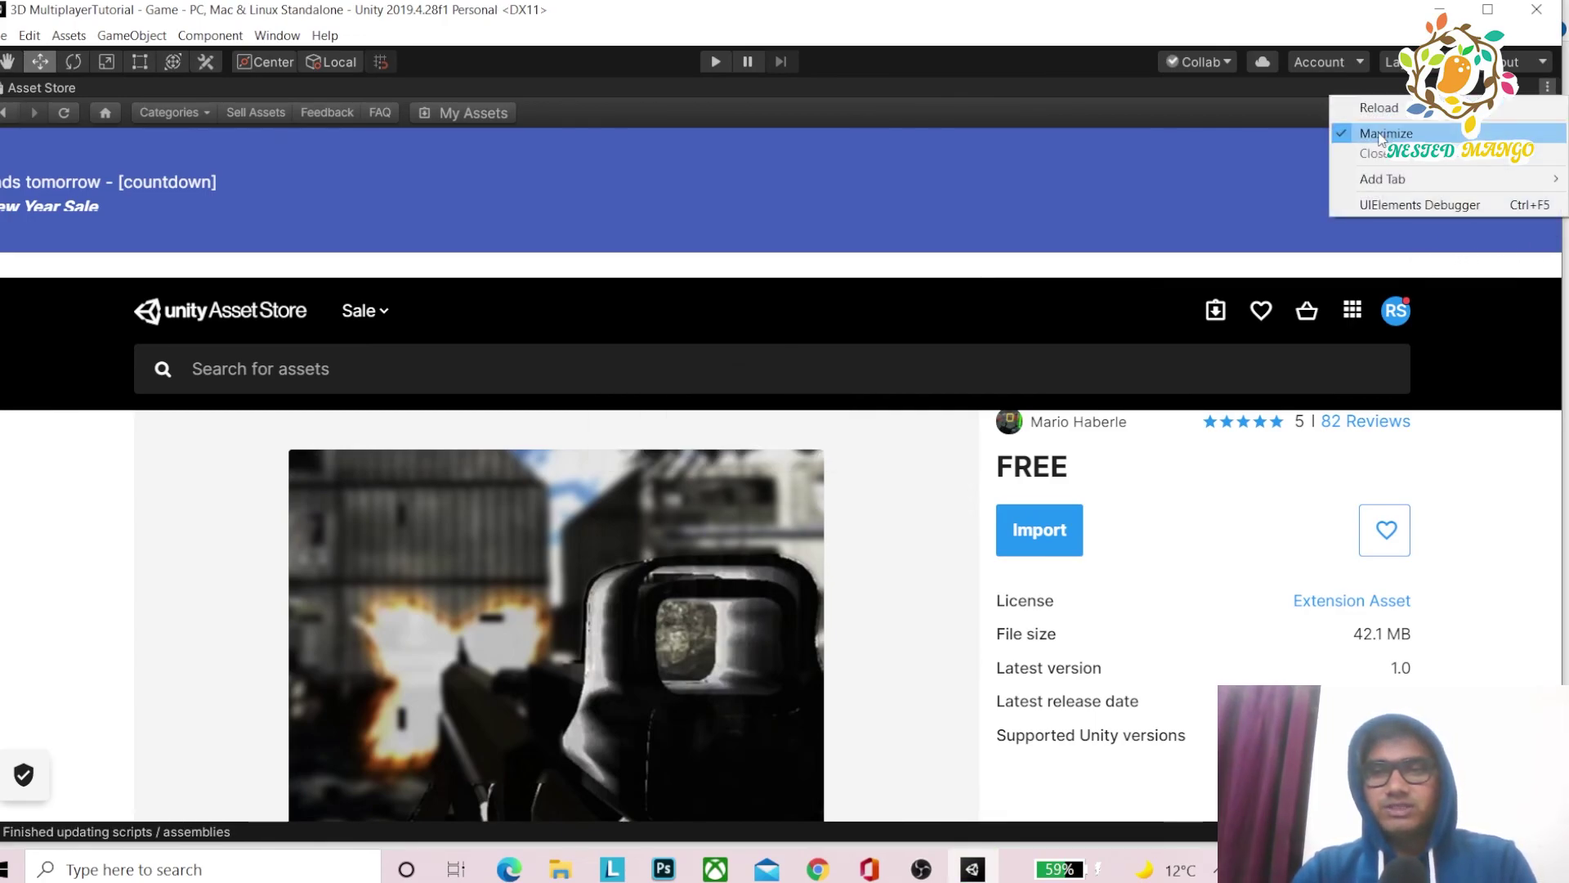
pyautogui.click(1390, 133)
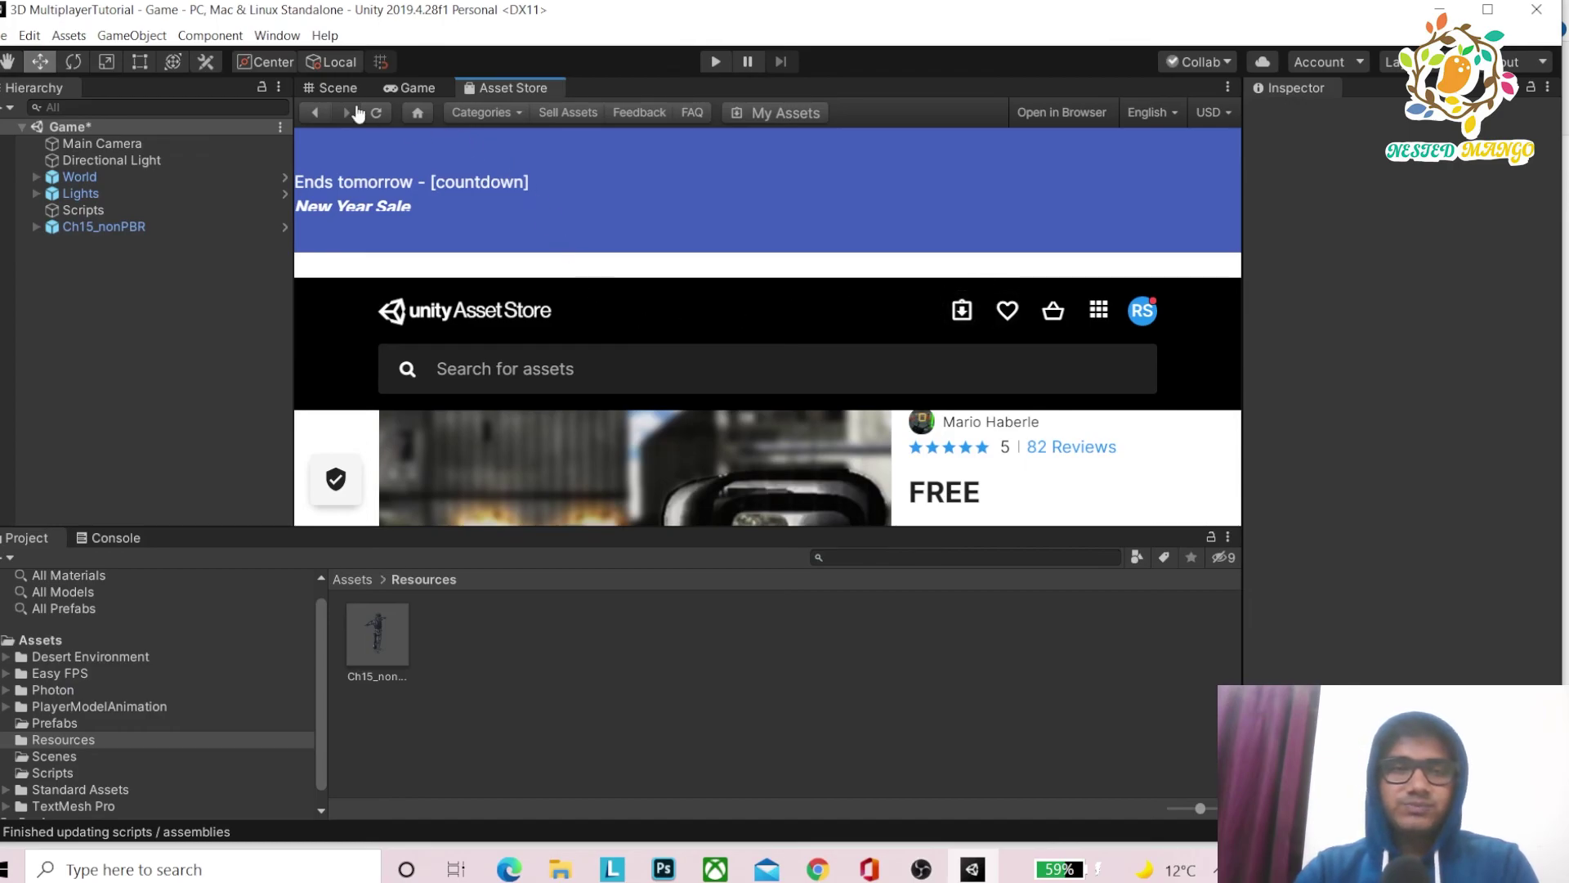
pyautogui.click(337, 89)
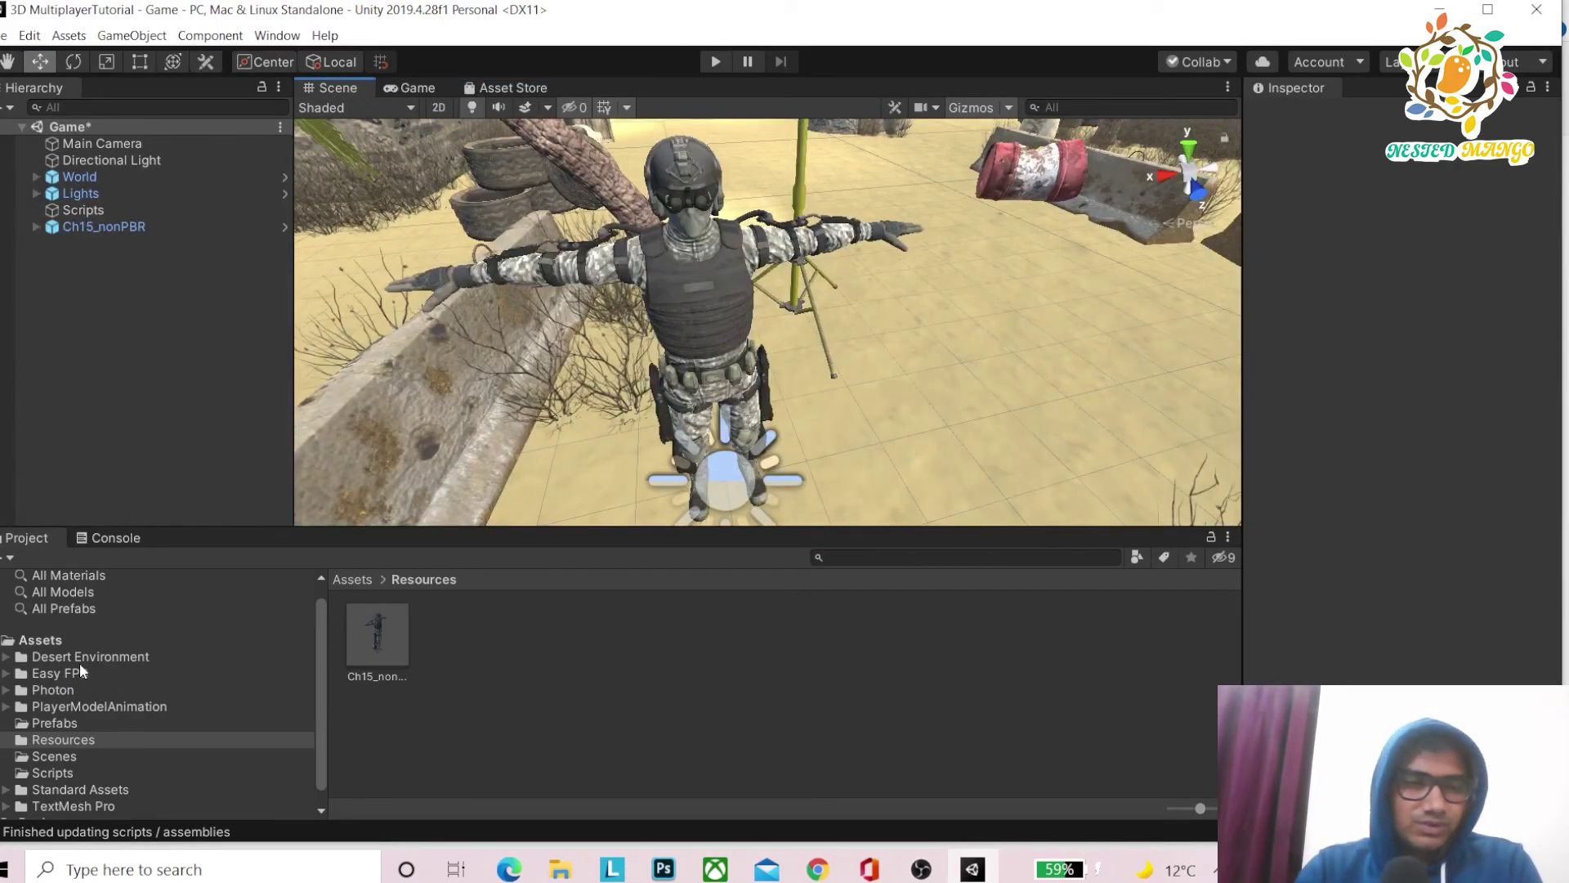
# - Browse Easy FPS folders to reach Model_Animations_Textures > main character
pyautogui.click(48, 675)
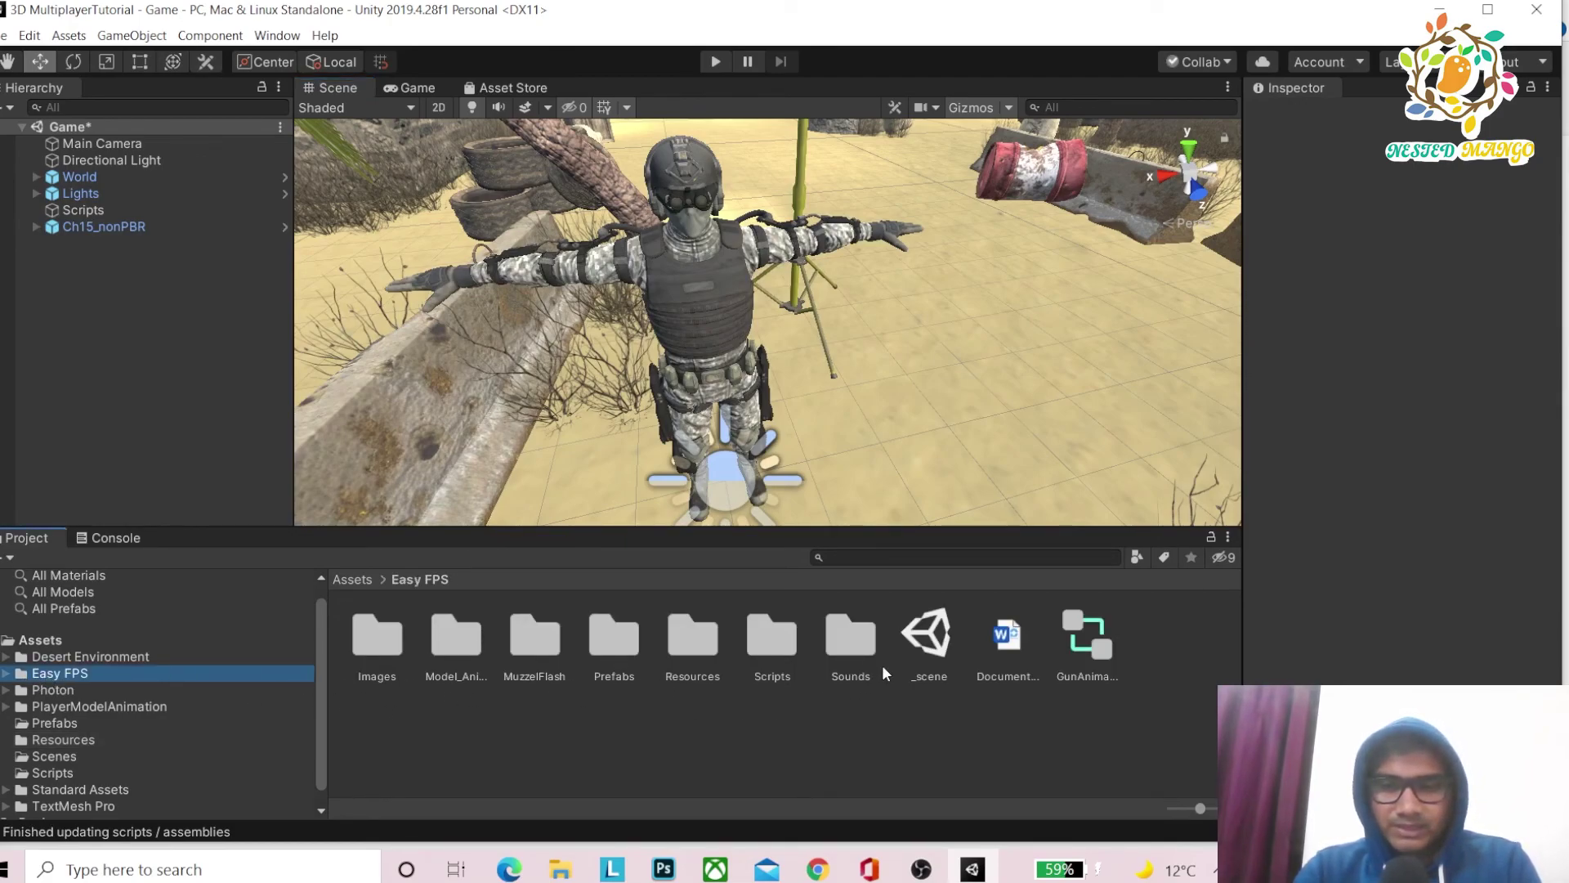
pyautogui.doubleClick(405, 649)
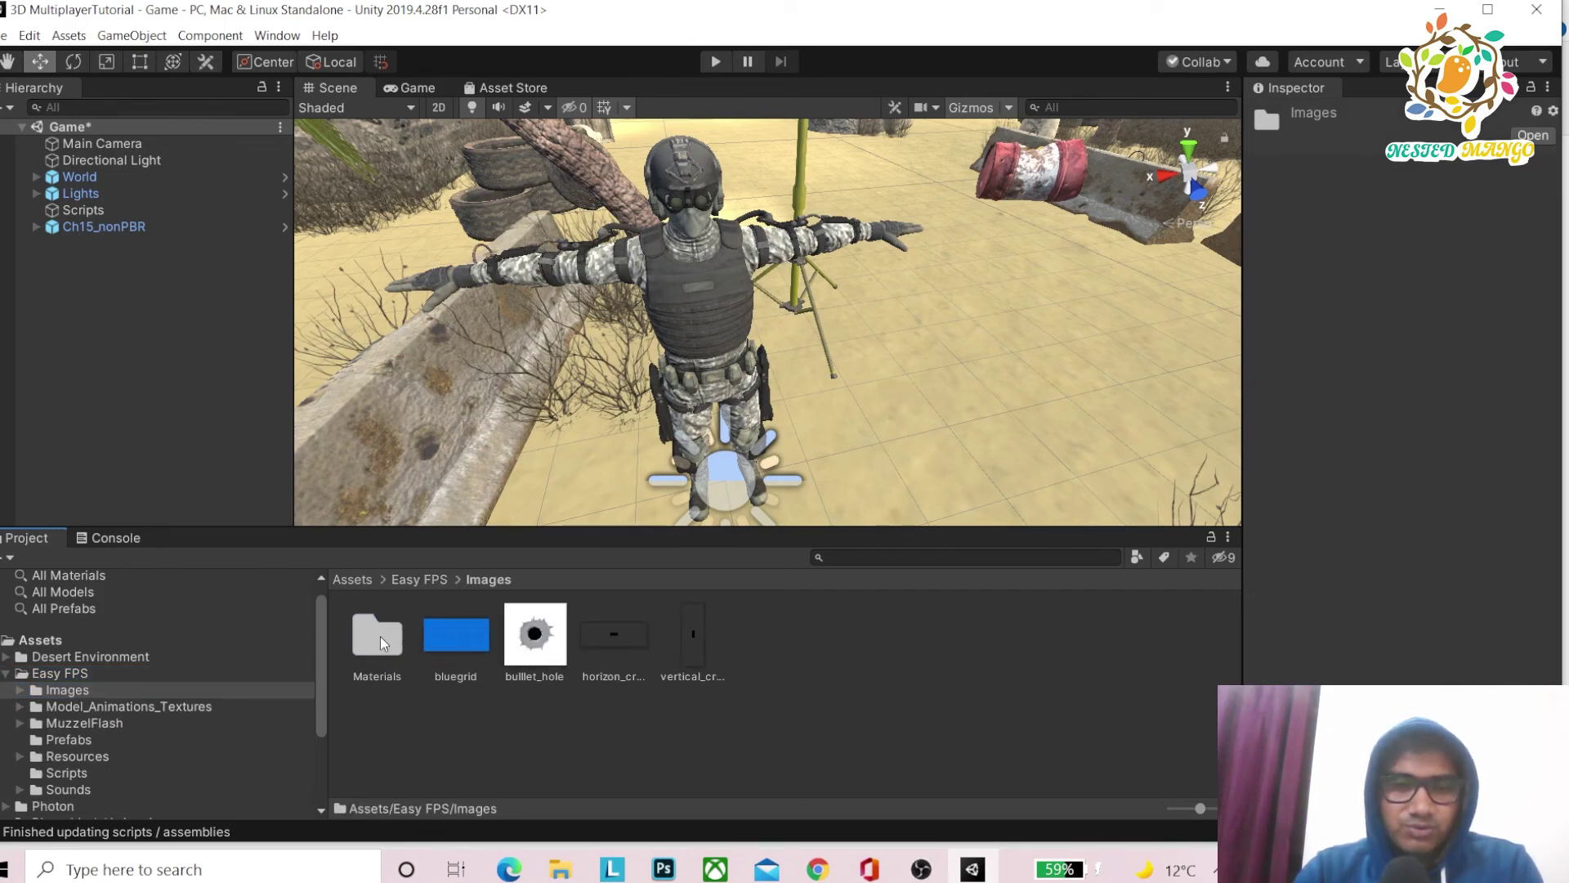
pyautogui.click(420, 582)
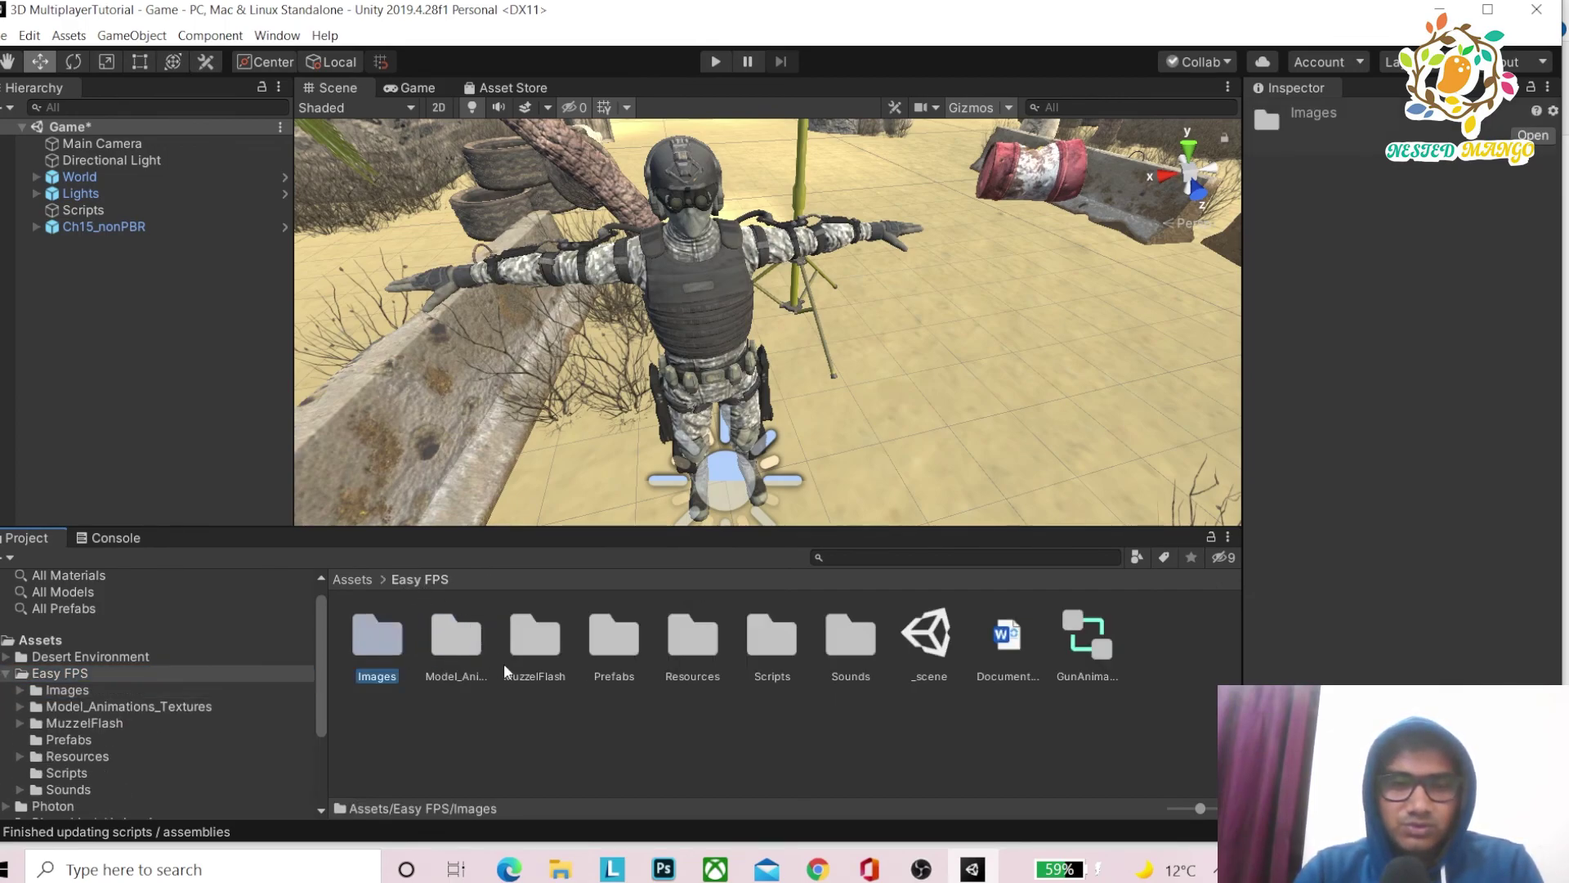
pyautogui.doubleClick(454, 660)
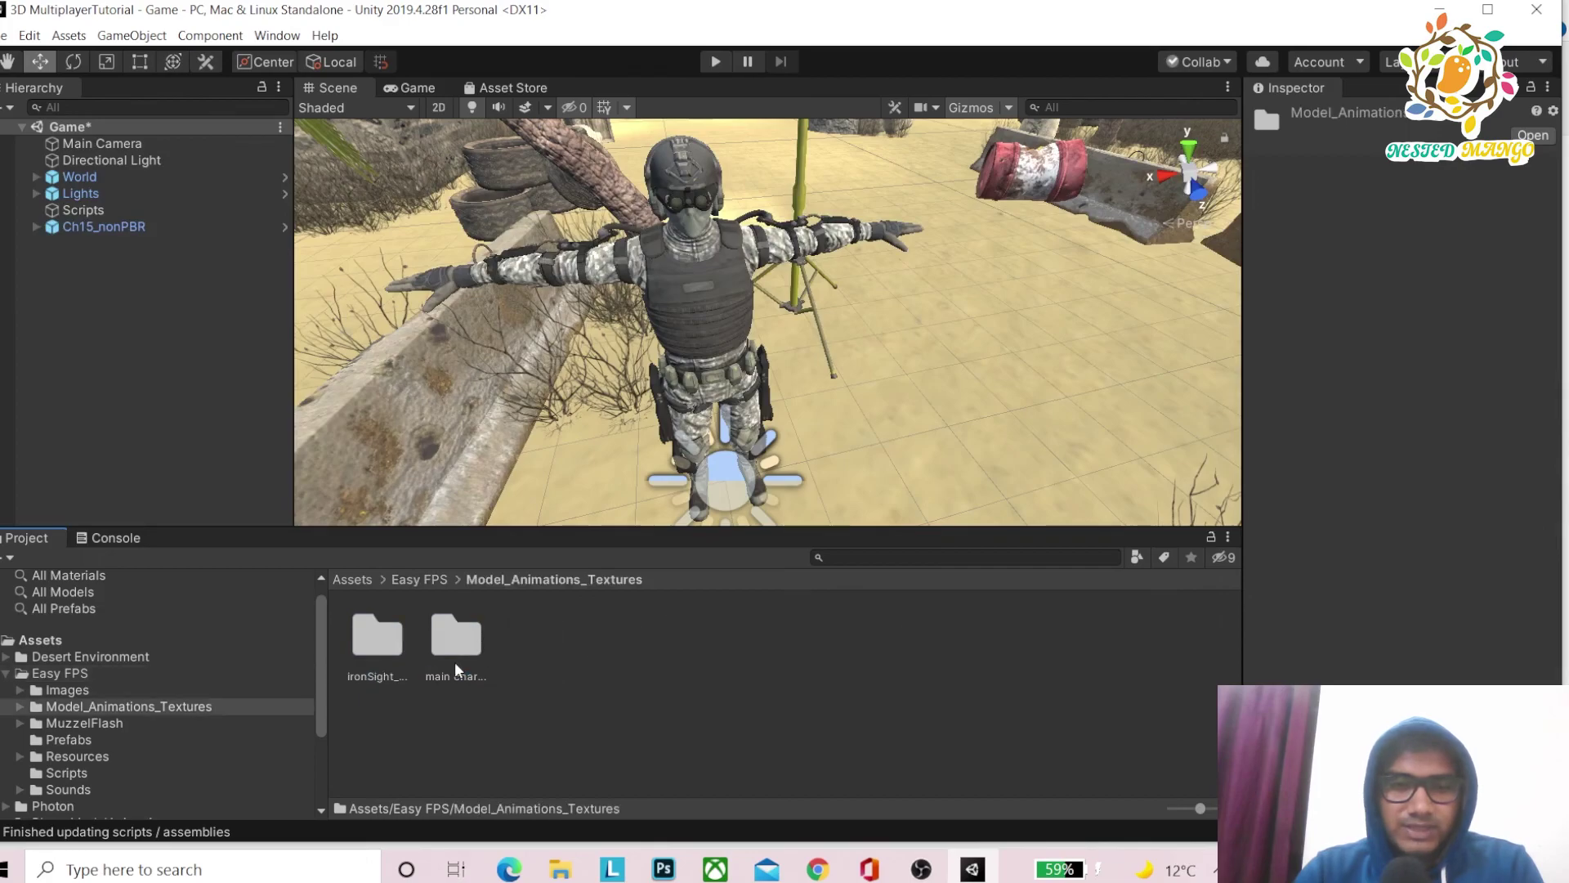
pyautogui.doubleClick(394, 649)
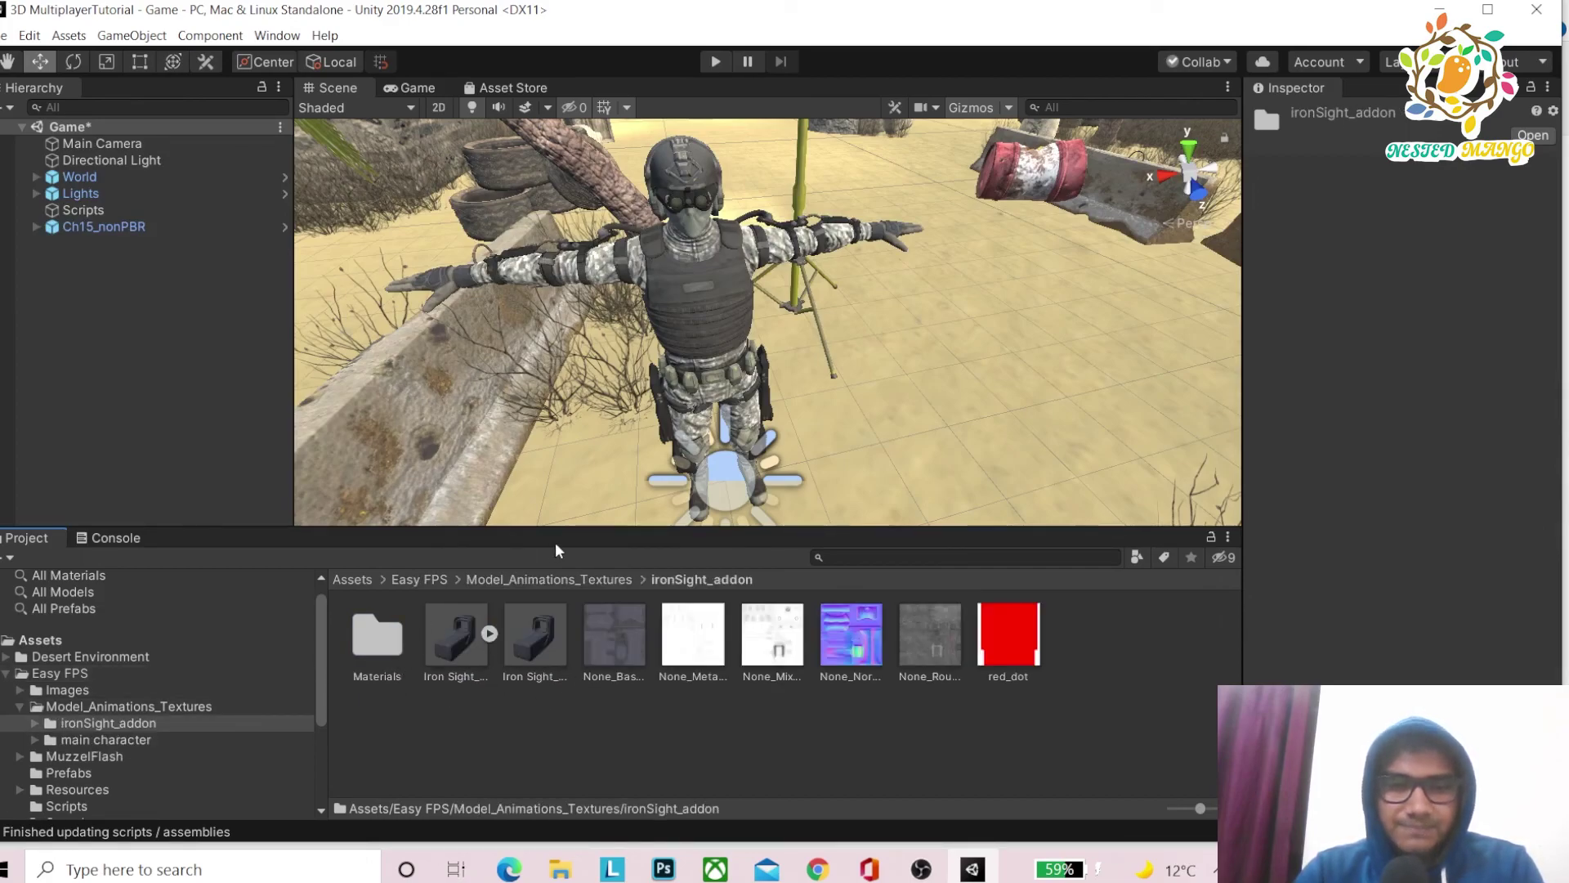
pyautogui.click(598, 577)
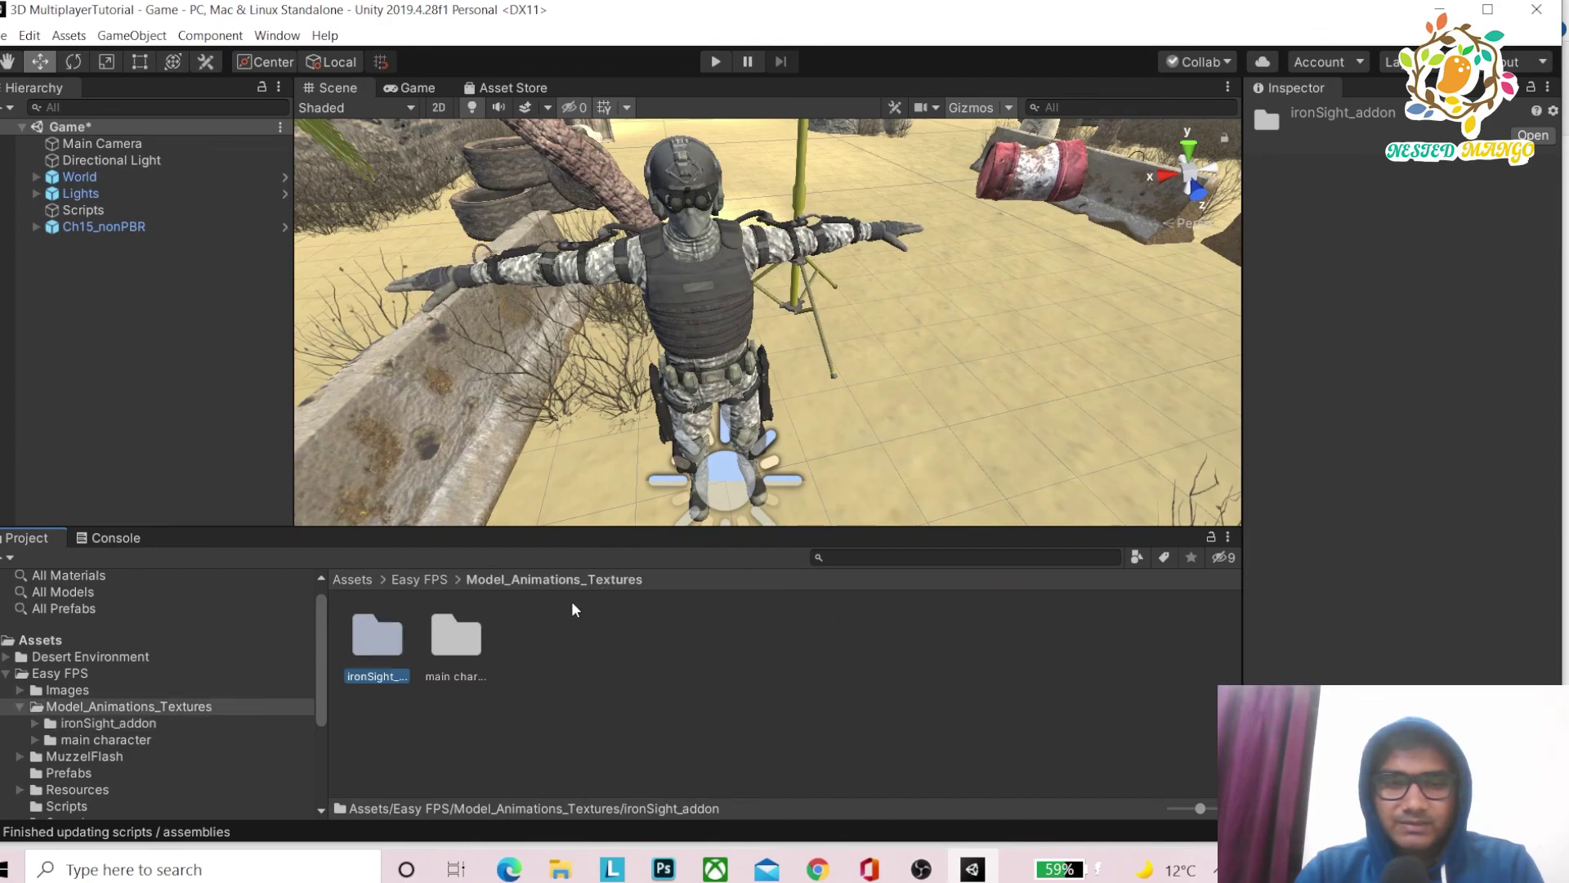
pyautogui.click(465, 650)
pyautogui.doubleClick(455, 646)
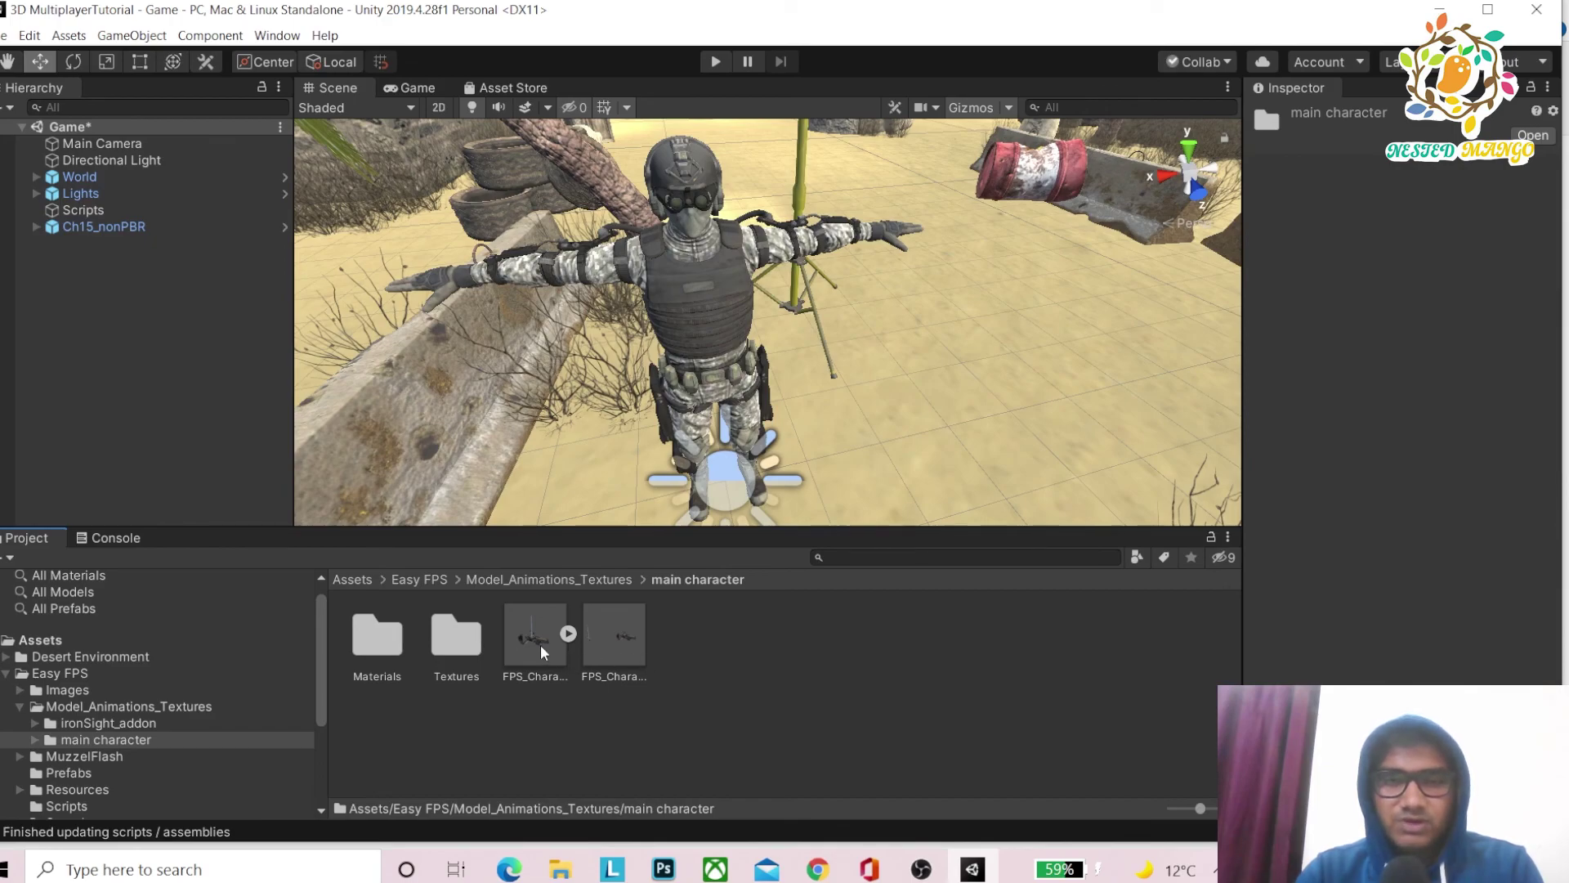
# - Drag FPS_Character_prefab into the scene and frame the view on it
pyautogui.moveTo(541, 644); pyautogui.dragTo(137, 315)
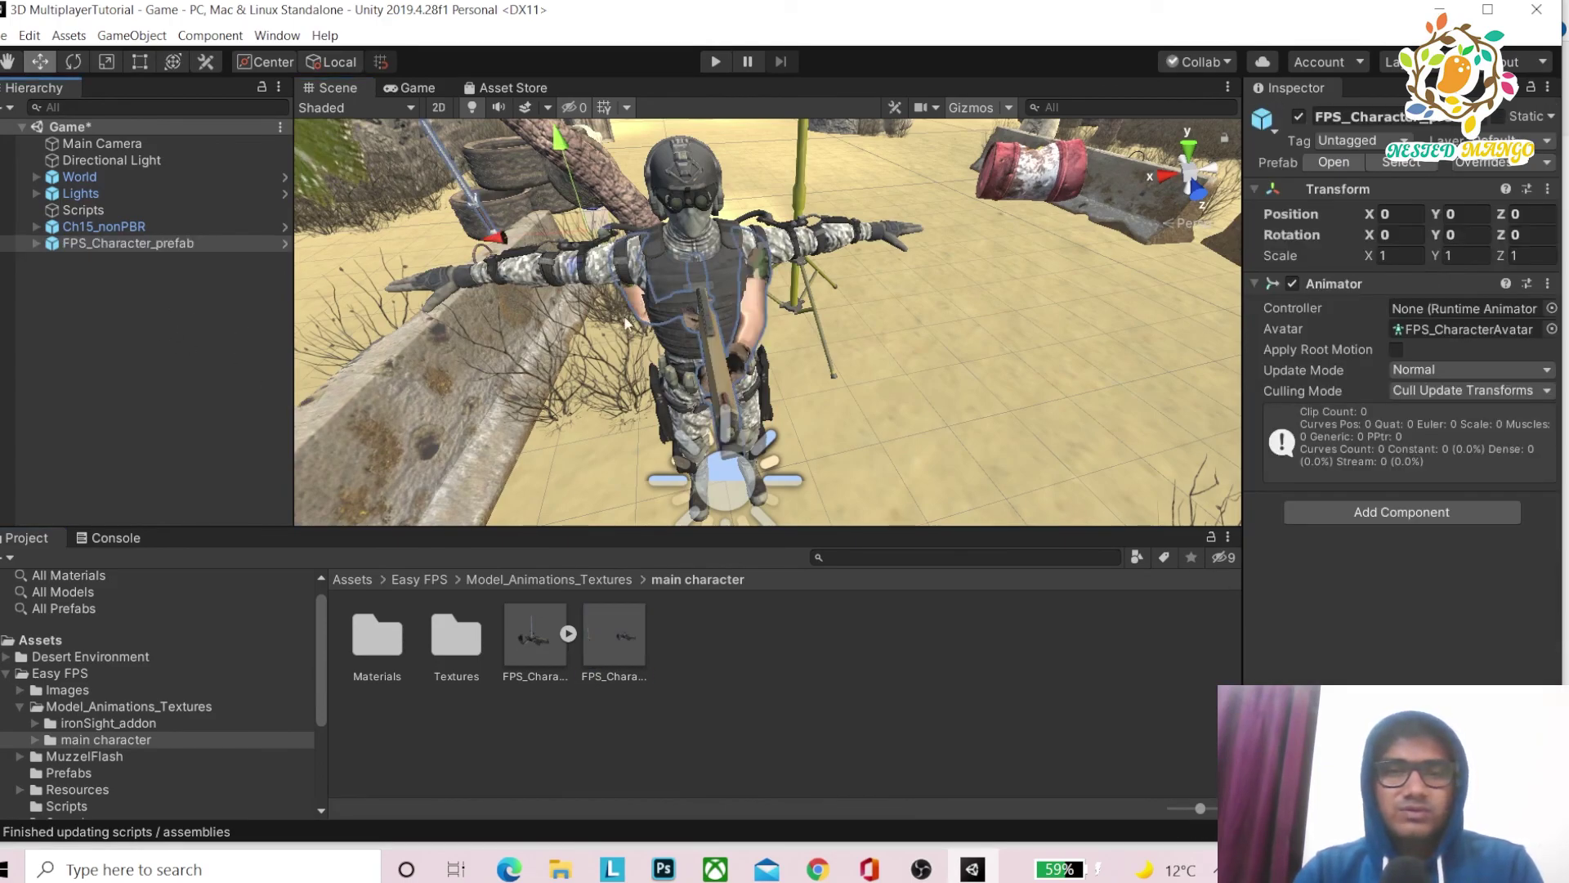
pyautogui.doubleClick(149, 240)
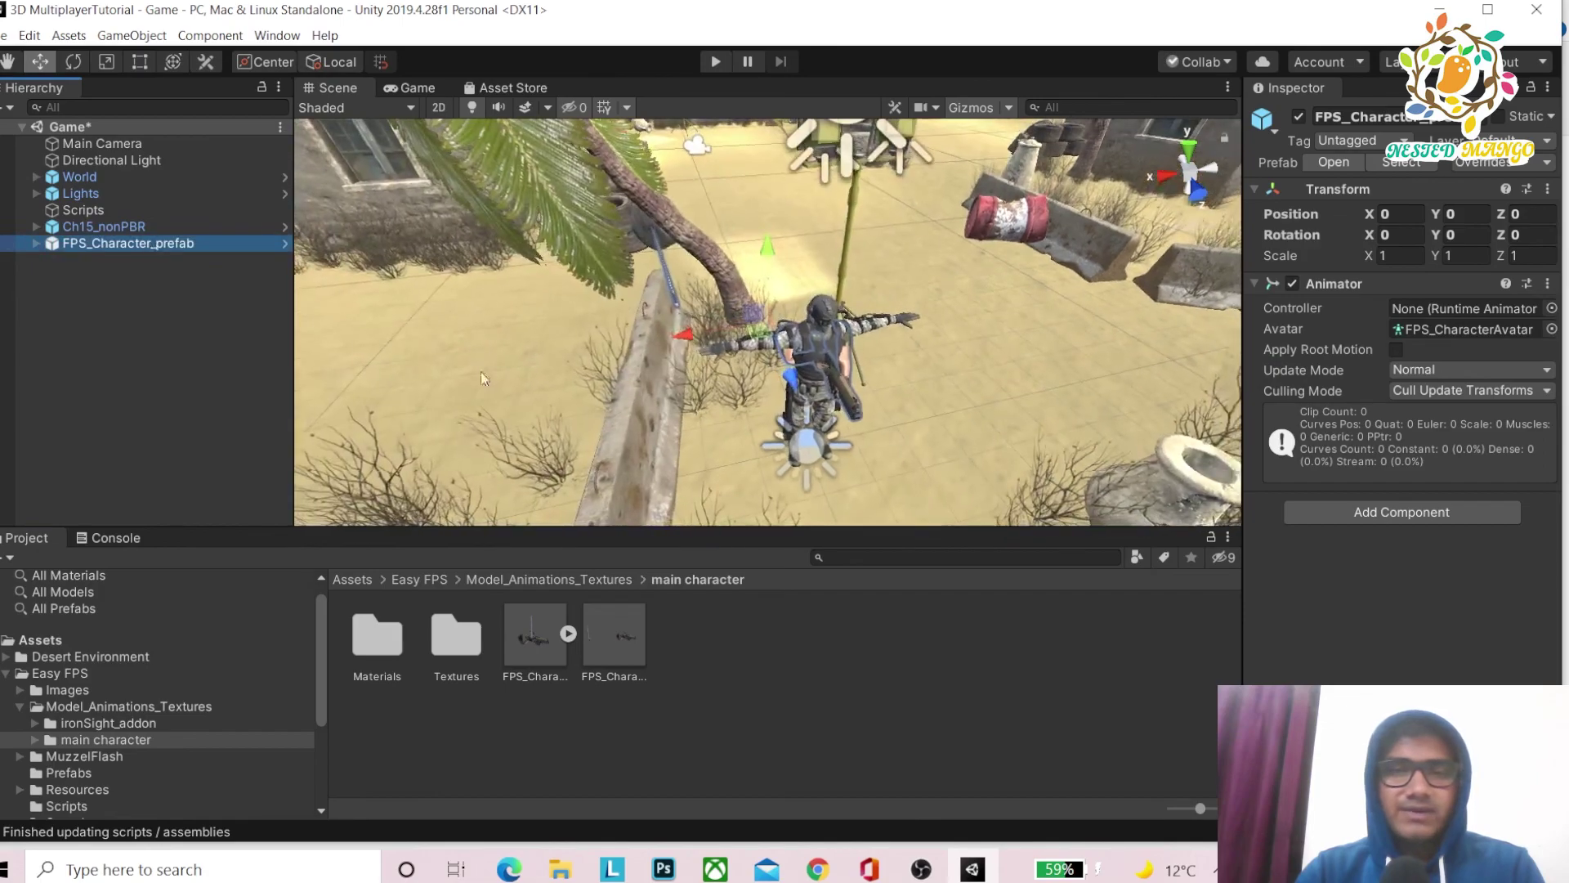
pyautogui.scroll(5, 572, 368)
pyautogui.scroll(-5, 758, 353)
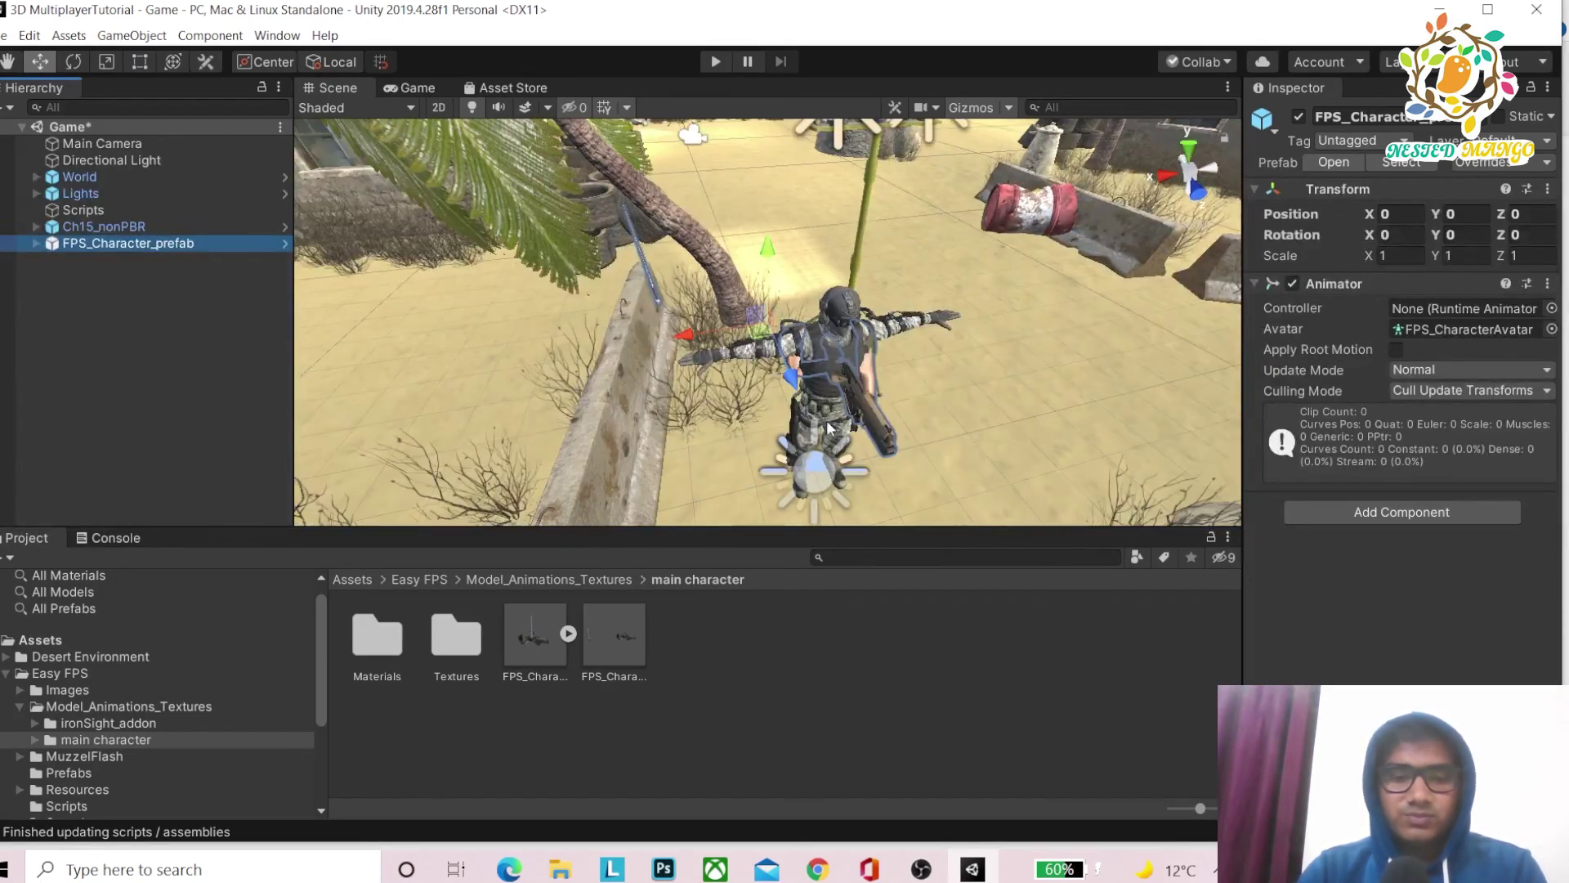
# - Orbit around the FPS character and drag it along X to -2.44
pyautogui.keyDown('alt'); pyautogui.moveTo(828, 427); pyautogui.dragTo(866, 393); pyautogui.keyUp('alt')
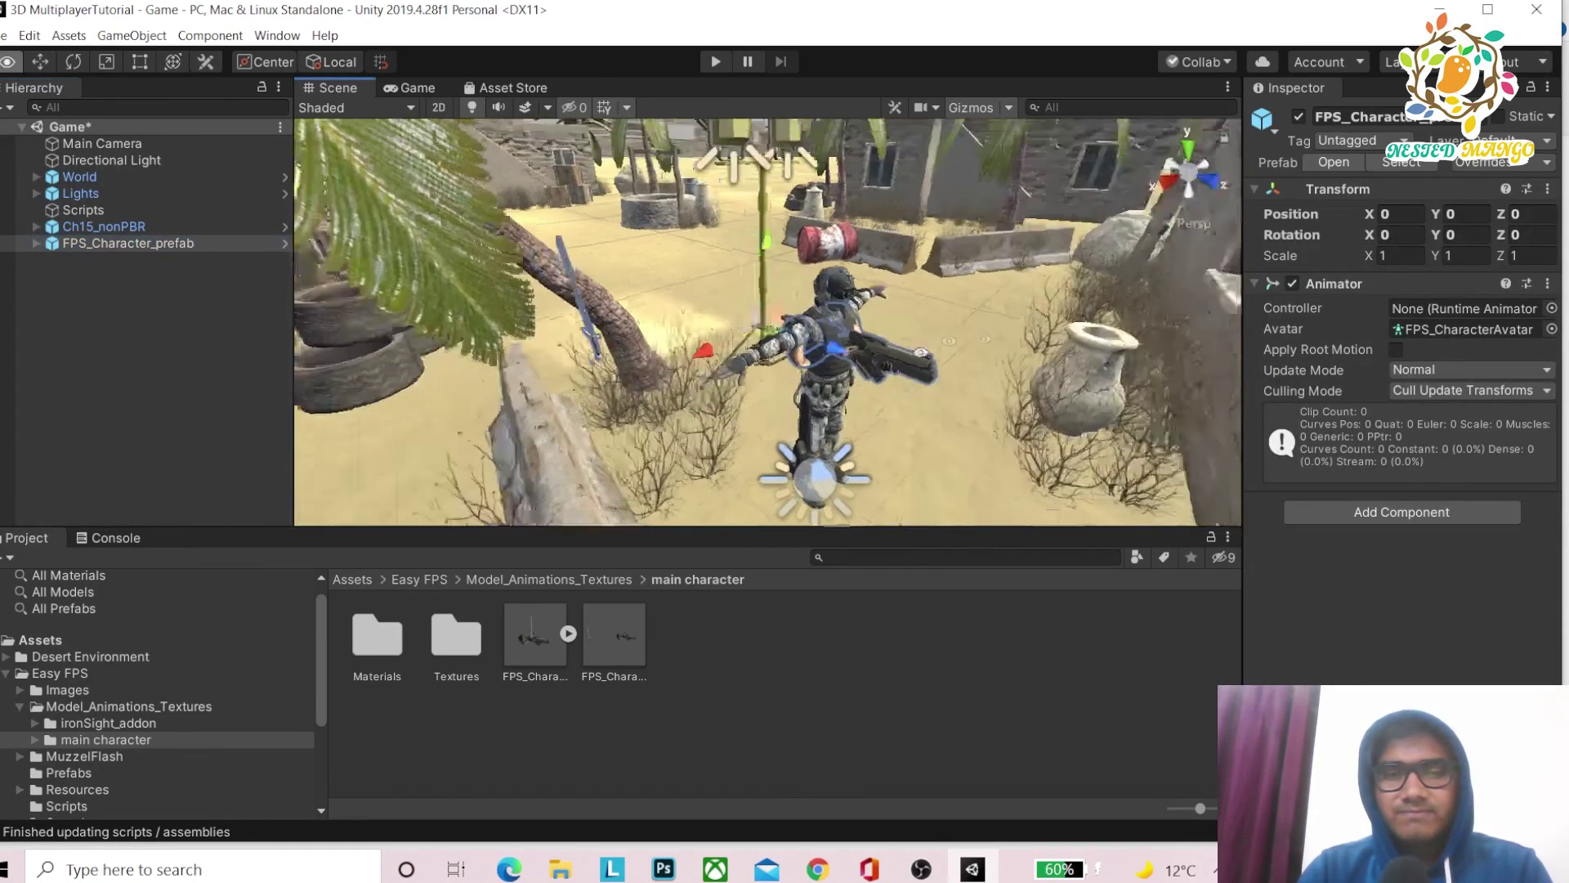
pyautogui.keyDown('alt'); pyautogui.moveTo(948, 340); pyautogui.dragTo(836, 333); pyautogui.keyUp('alt')
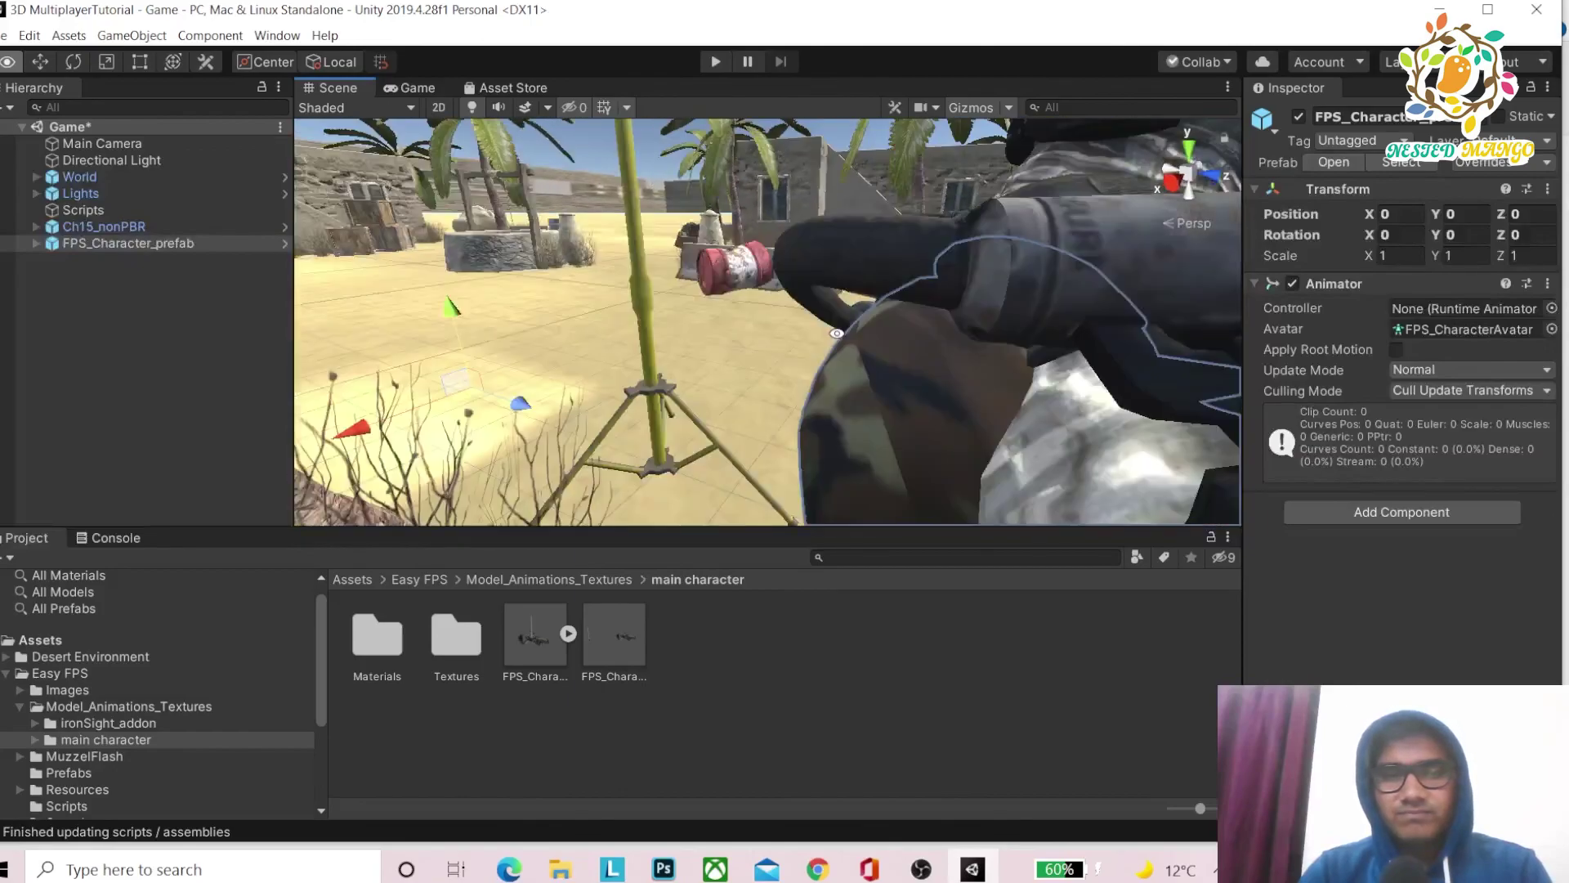
pyautogui.scroll(-5, 836, 335)
pyautogui.moveTo(916, 389)
pyautogui.keyDown('alt'); pyautogui.mouseDown()
pyautogui.moveTo(1002, 415)
pyautogui.moveTo(556, 247)
pyautogui.moveTo(640, 302)
pyautogui.mouseUp(); pyautogui.keyUp('alt')
pyautogui.scroll(-3, 641, 302)
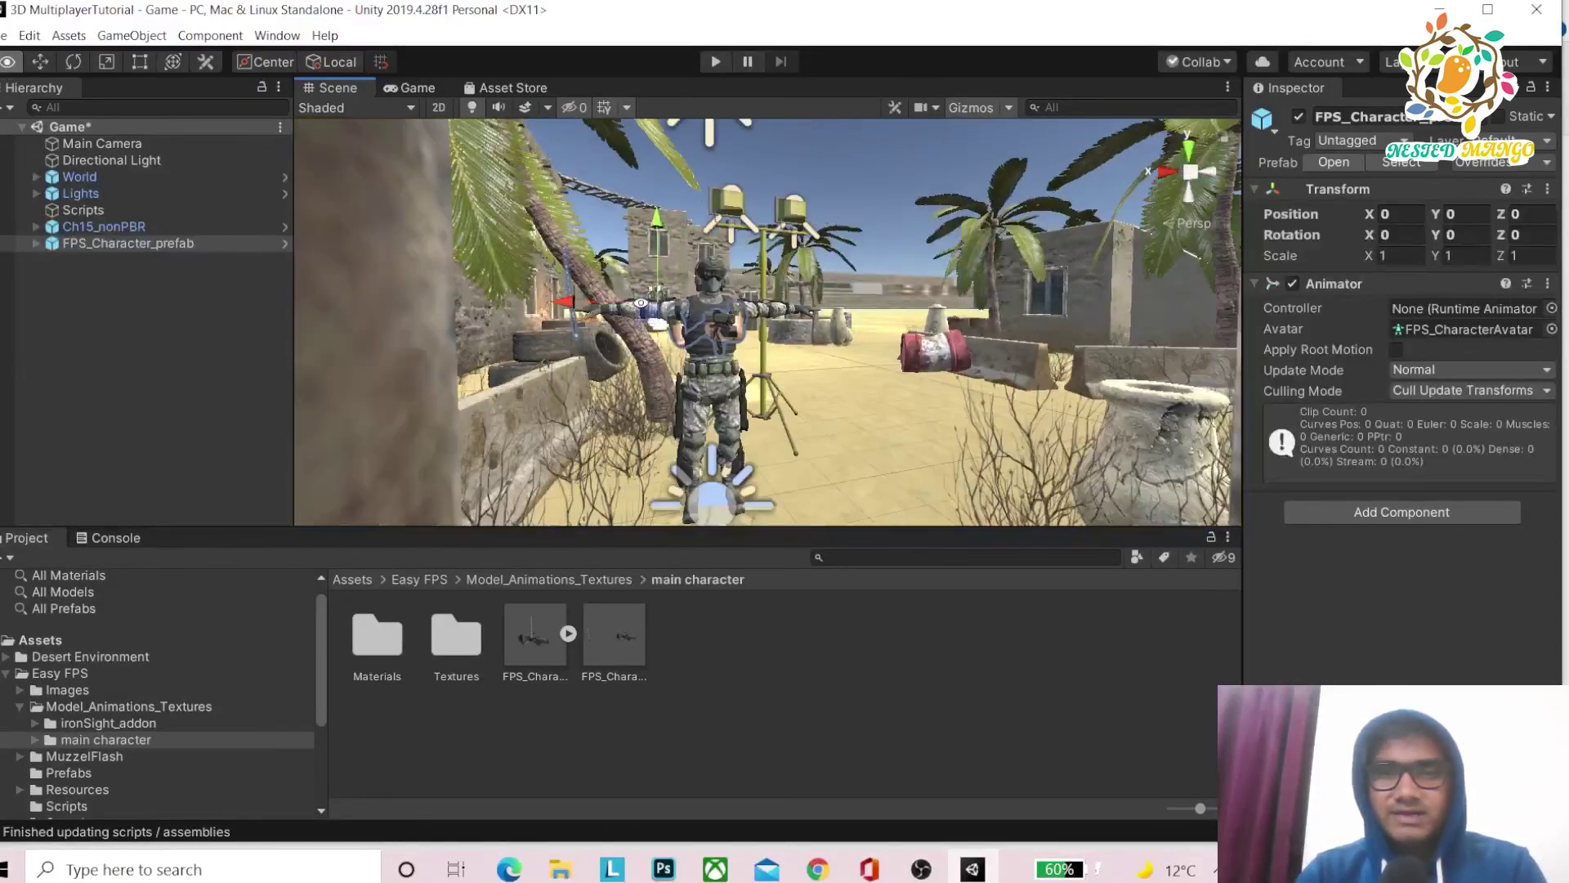
pyautogui.scroll(-1, 641, 303)
pyautogui.moveTo(728, 320); pyautogui.dragTo(912, 315)
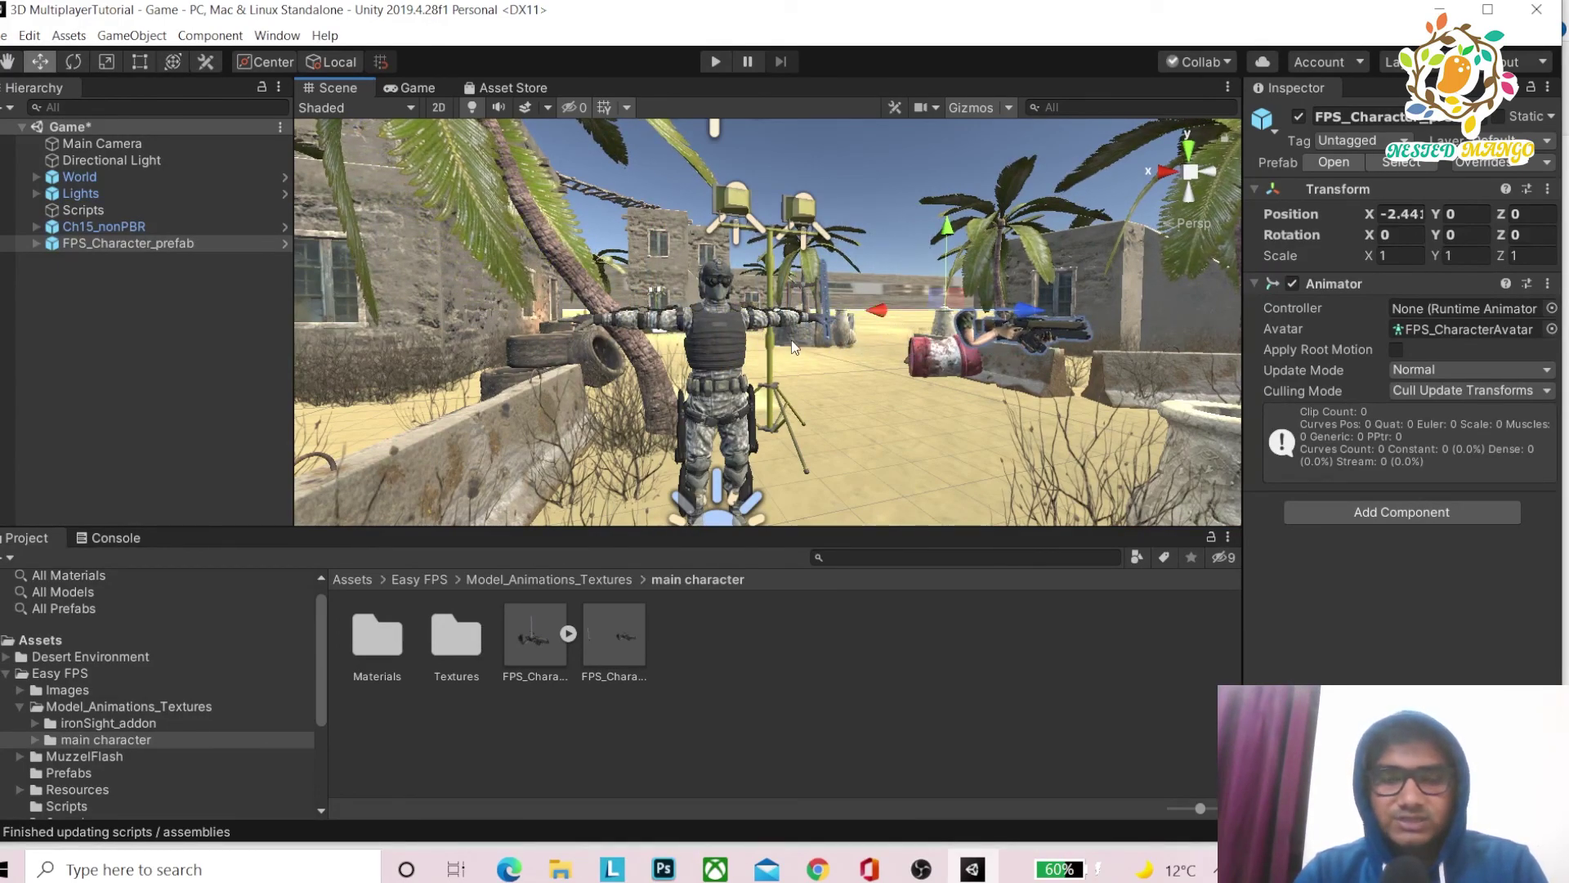
# - Select the FPS character's Sword and deactivate it in the Inspector
pyautogui.scroll(2, 849, 298)
pyautogui.click(841, 296)
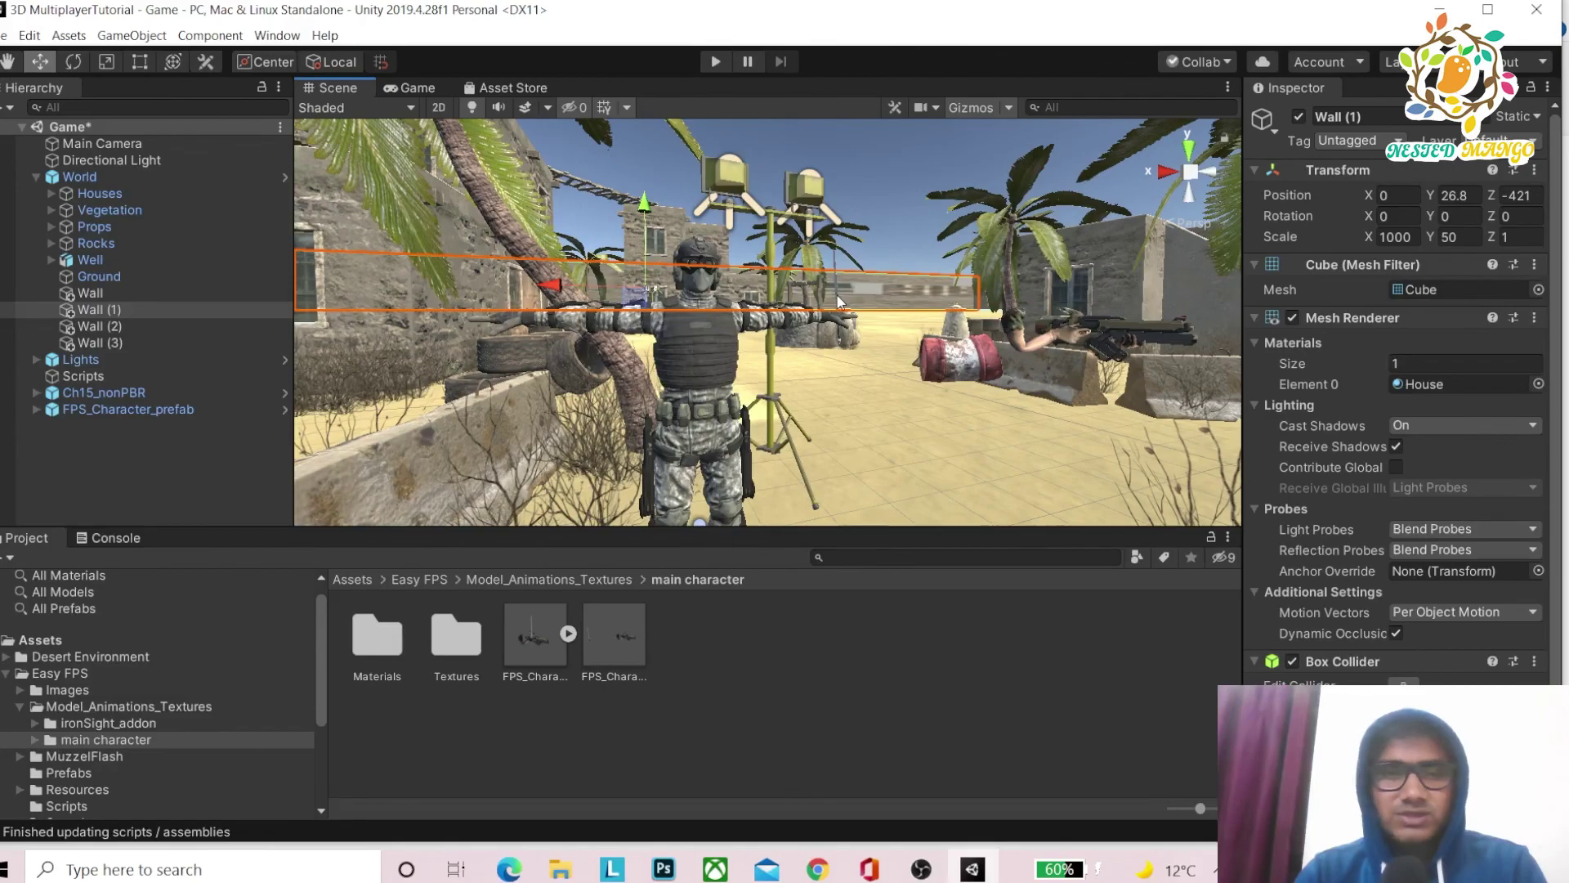
pyautogui.click(840, 332)
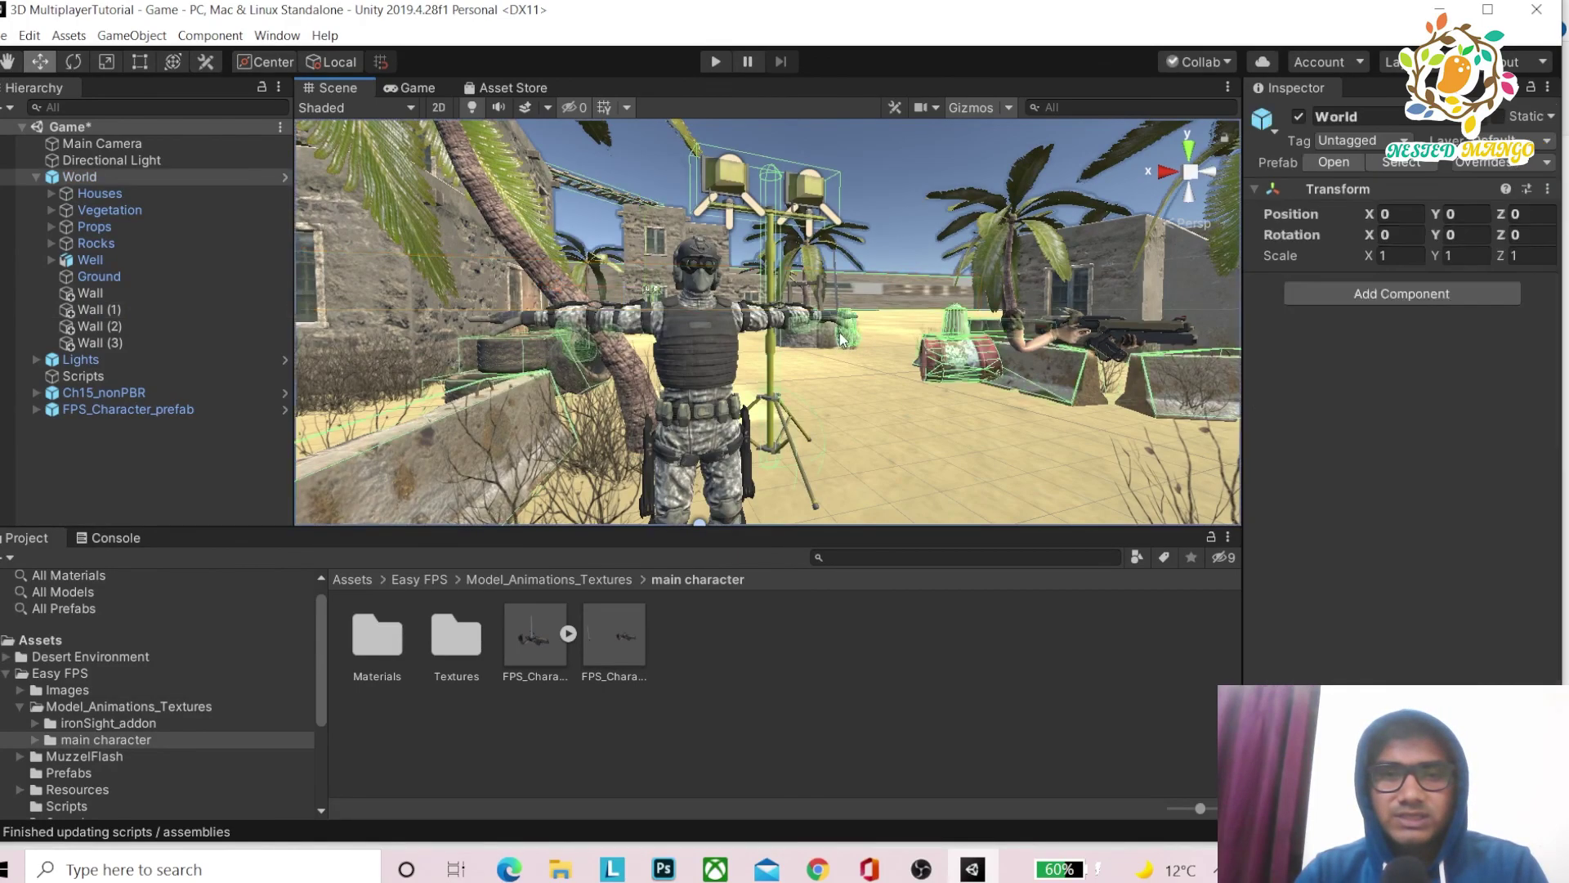
pyautogui.click(572, 340)
pyautogui.click(564, 345)
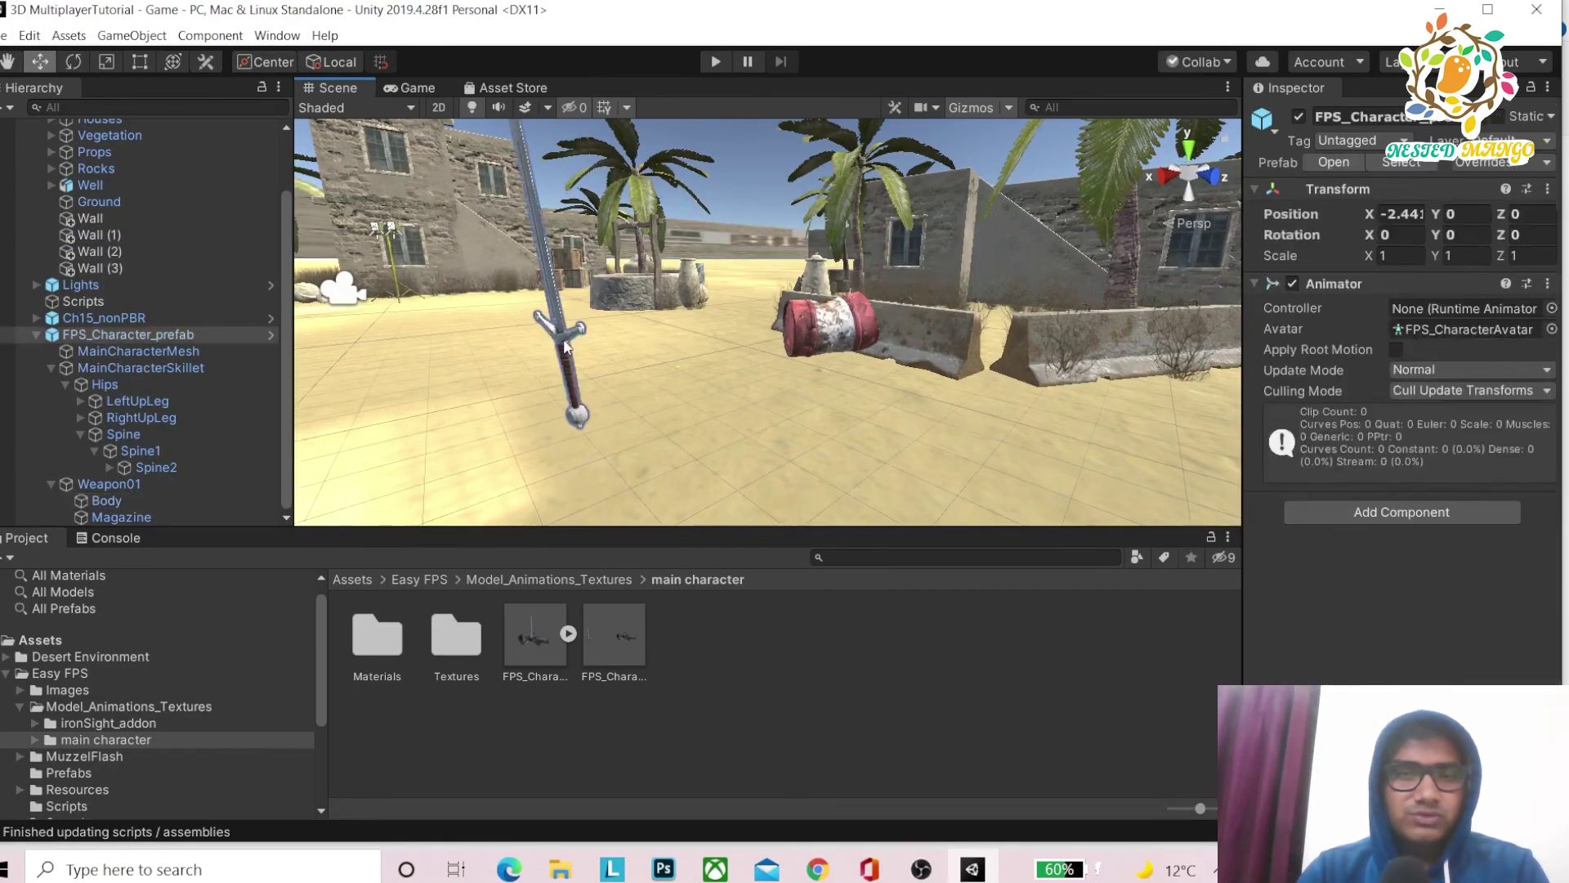
pyautogui.click(564, 346)
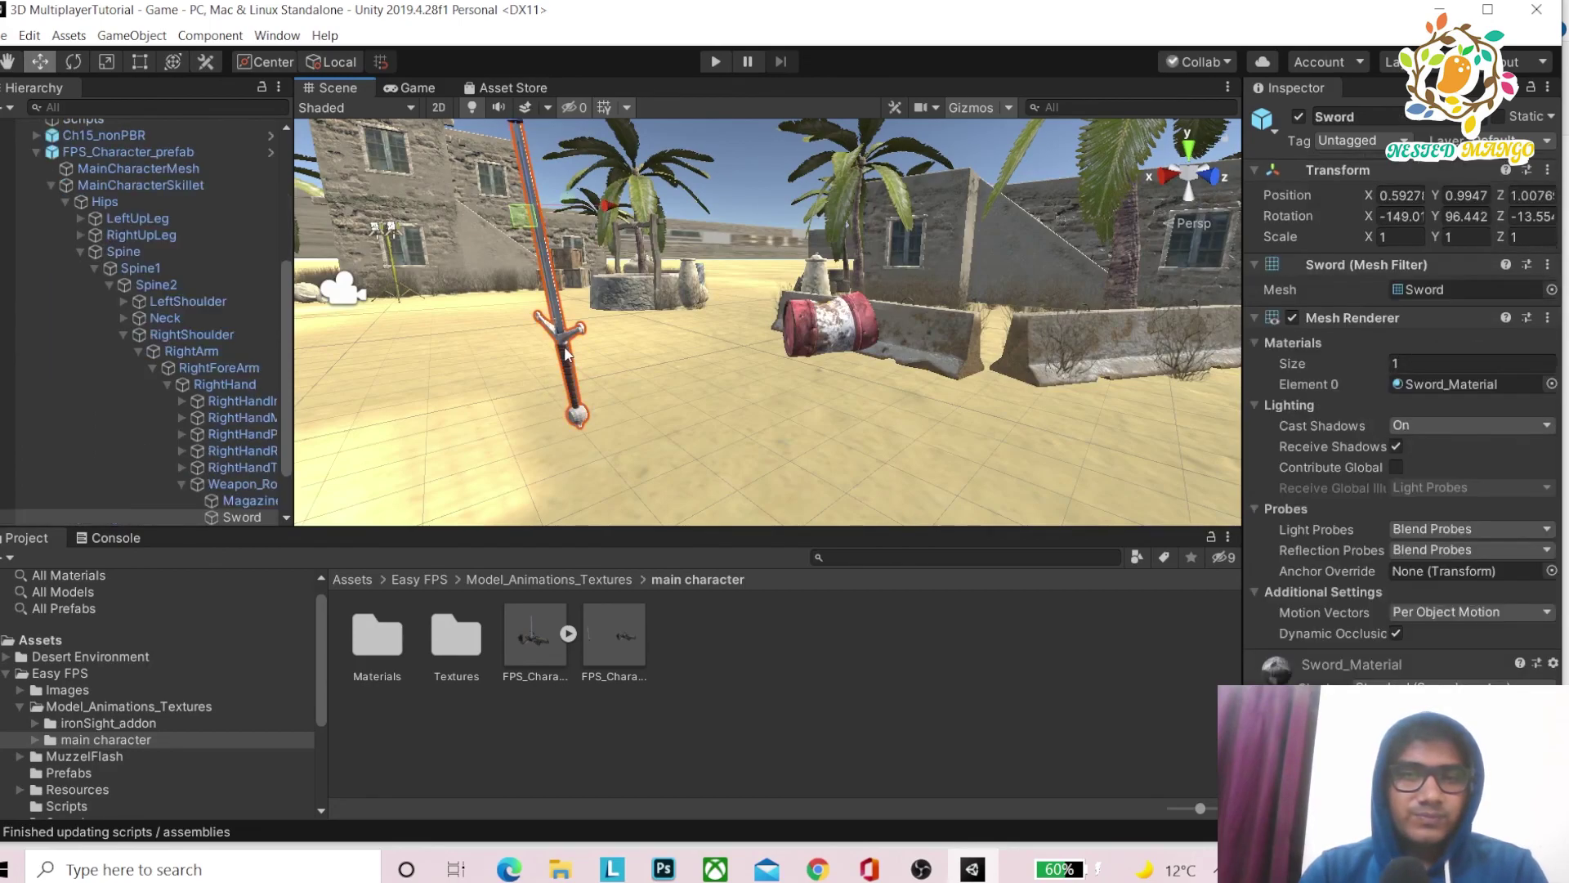
pyautogui.scroll(-2, 199, 291)
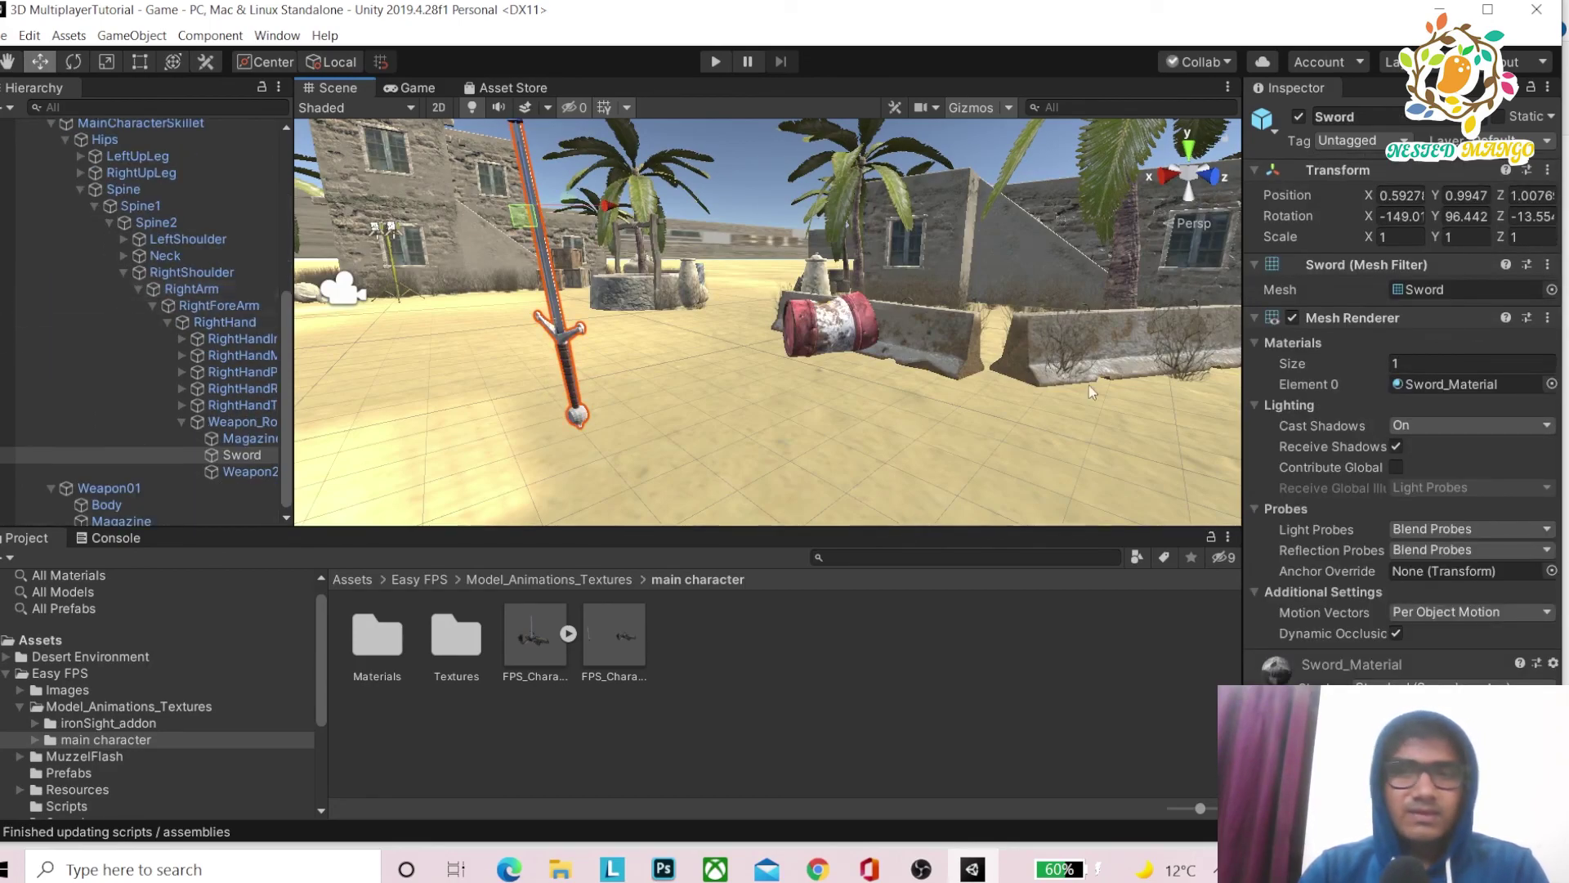
pyautogui.click(1299, 116)
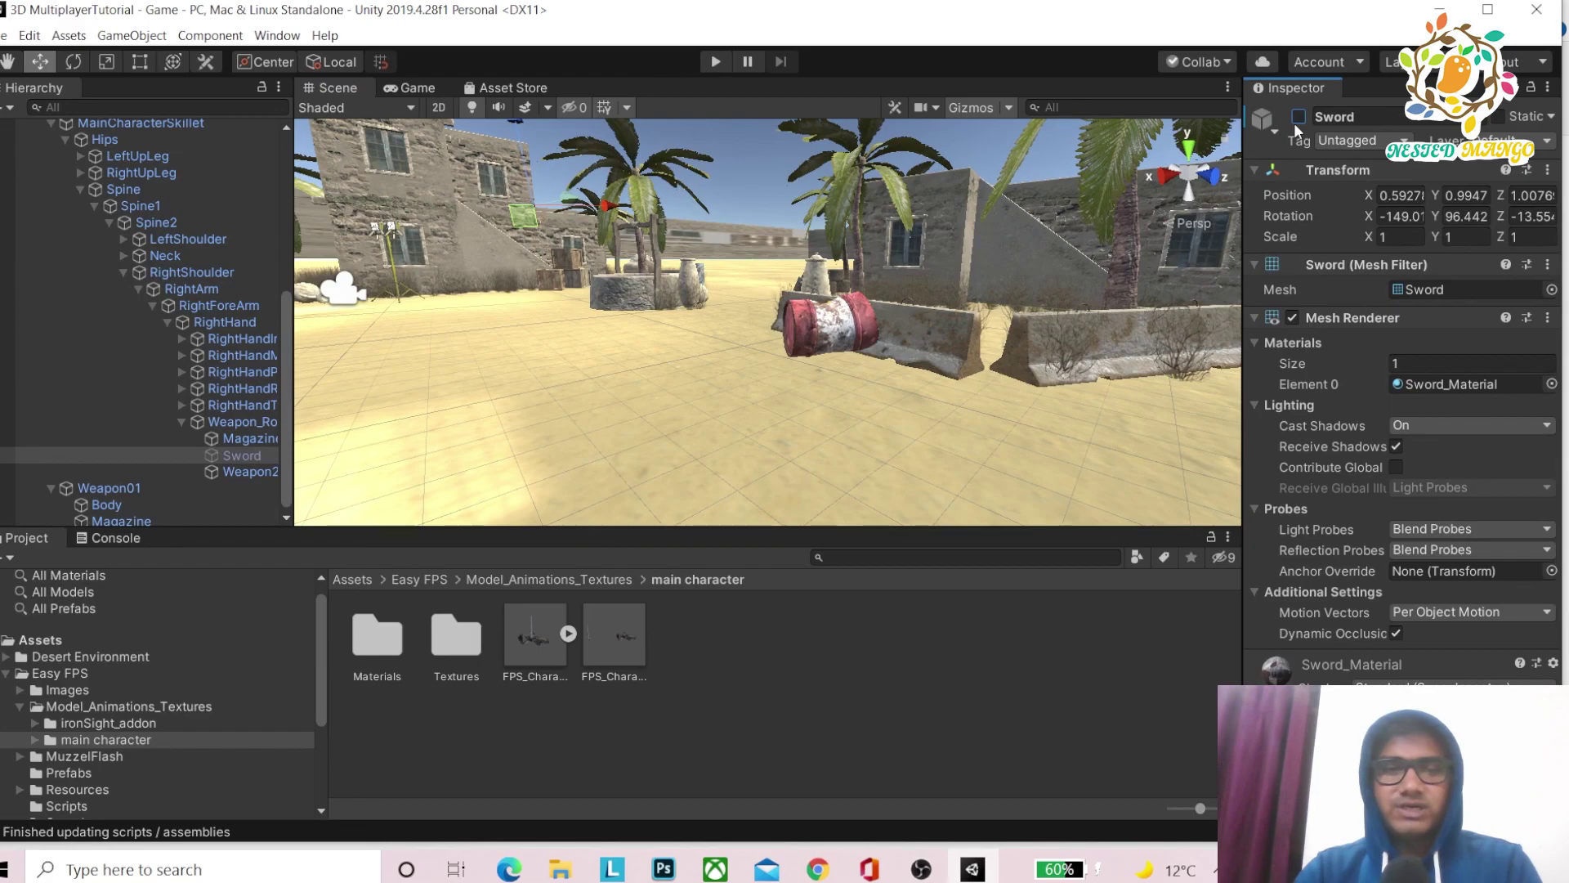
pyautogui.scroll(4, 183, 306)
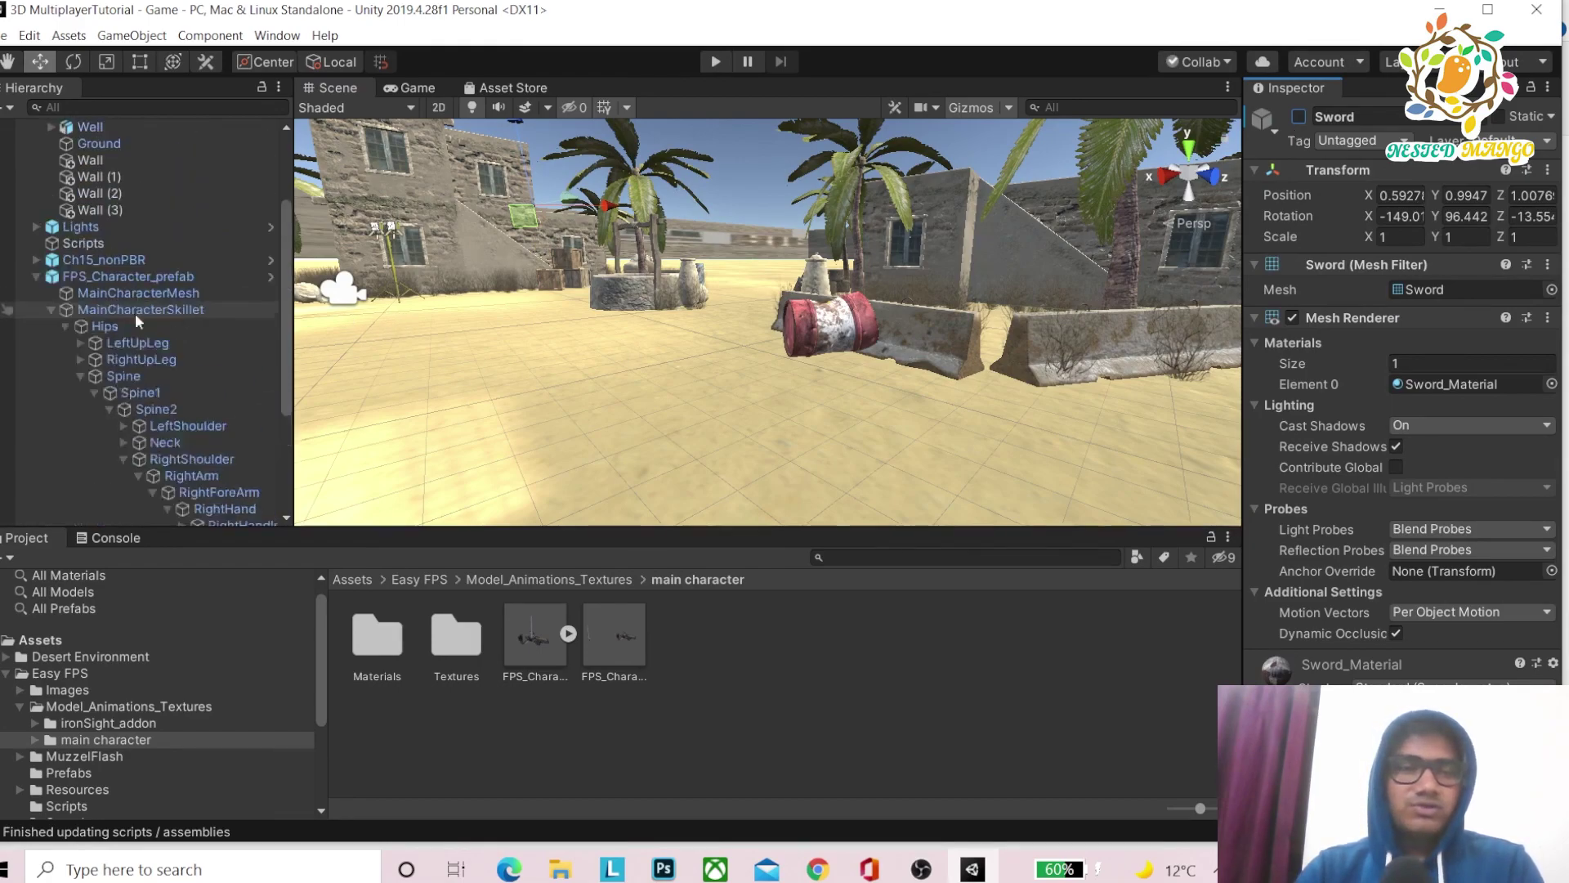
pyautogui.click(36, 277)
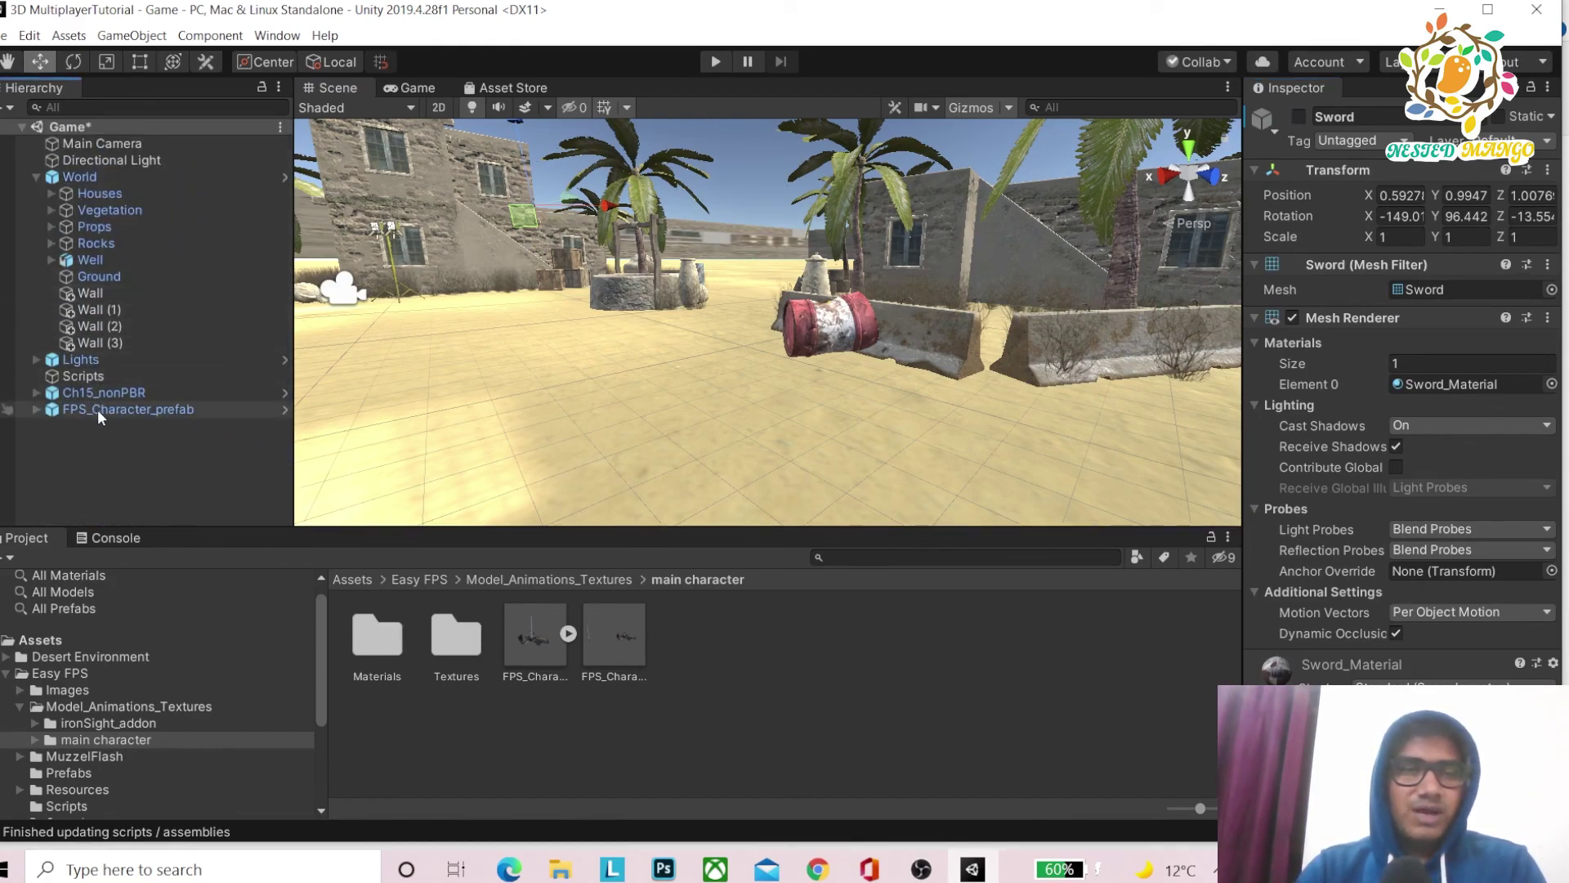
# - Drag FPS_Character_prefab along X to about -0.12 so the gun sits in the soldier's hands
pyautogui.click(81, 409)
pyautogui.click(132, 394)
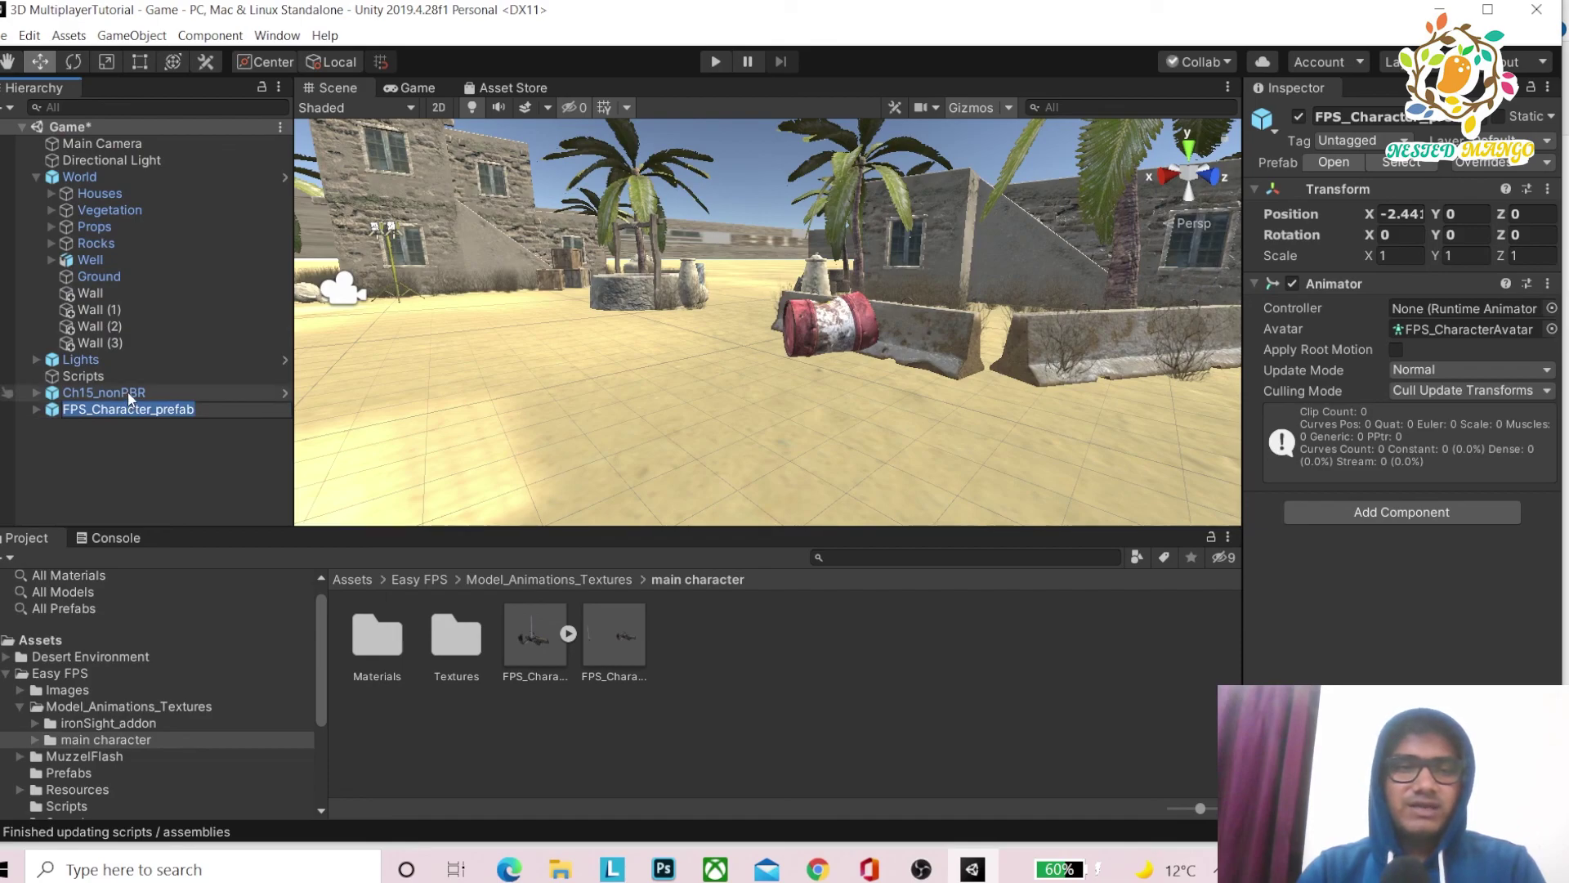
pyautogui.doubleClick(136, 410)
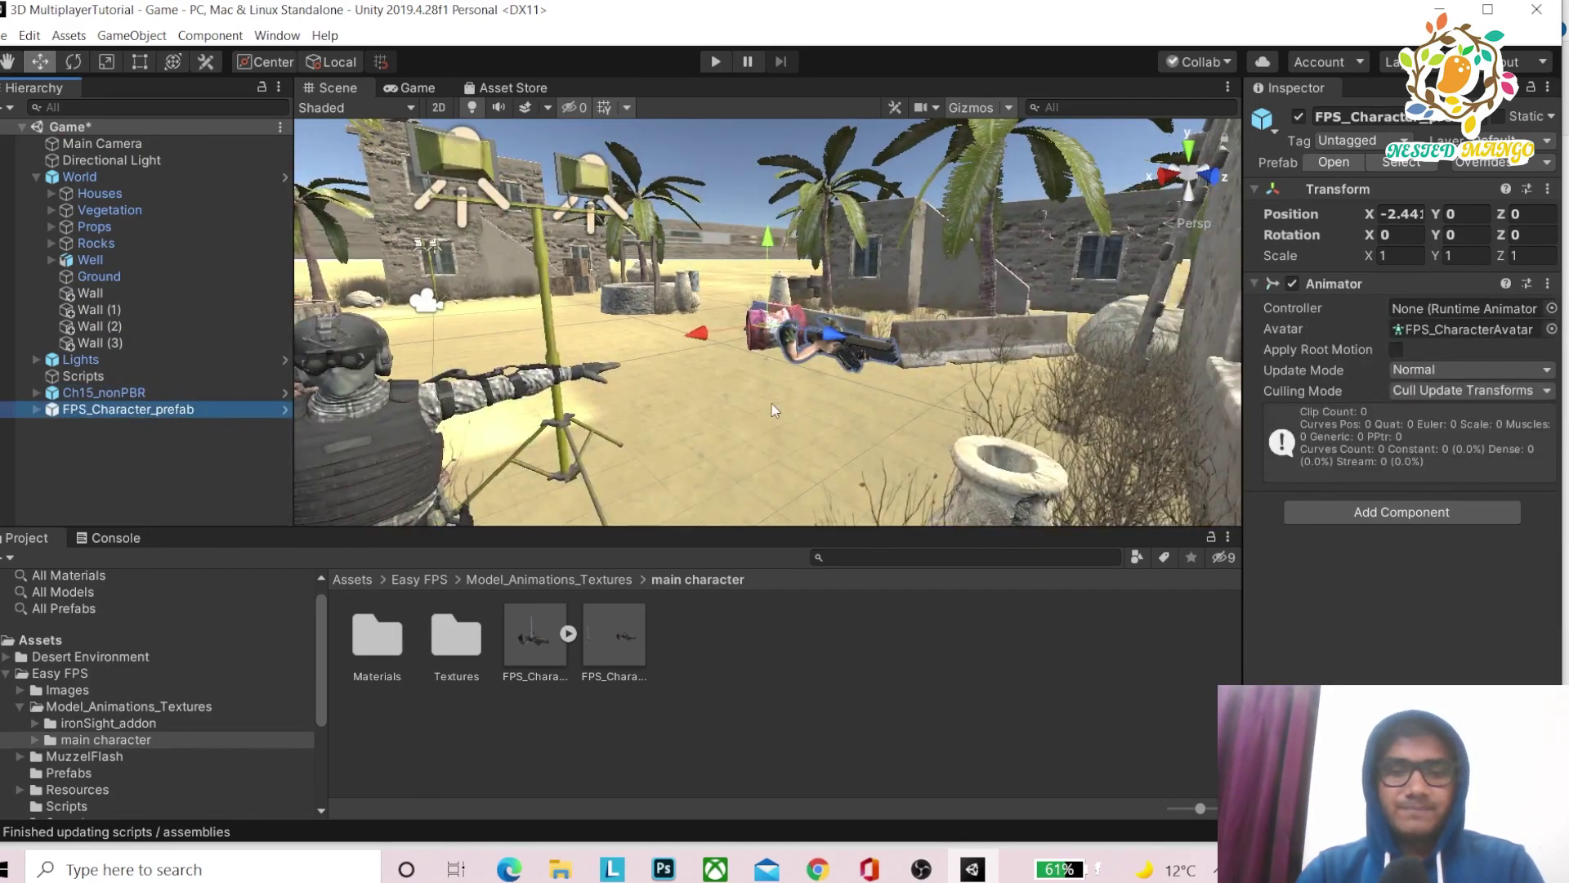
pyautogui.scroll(-5, 945, 356)
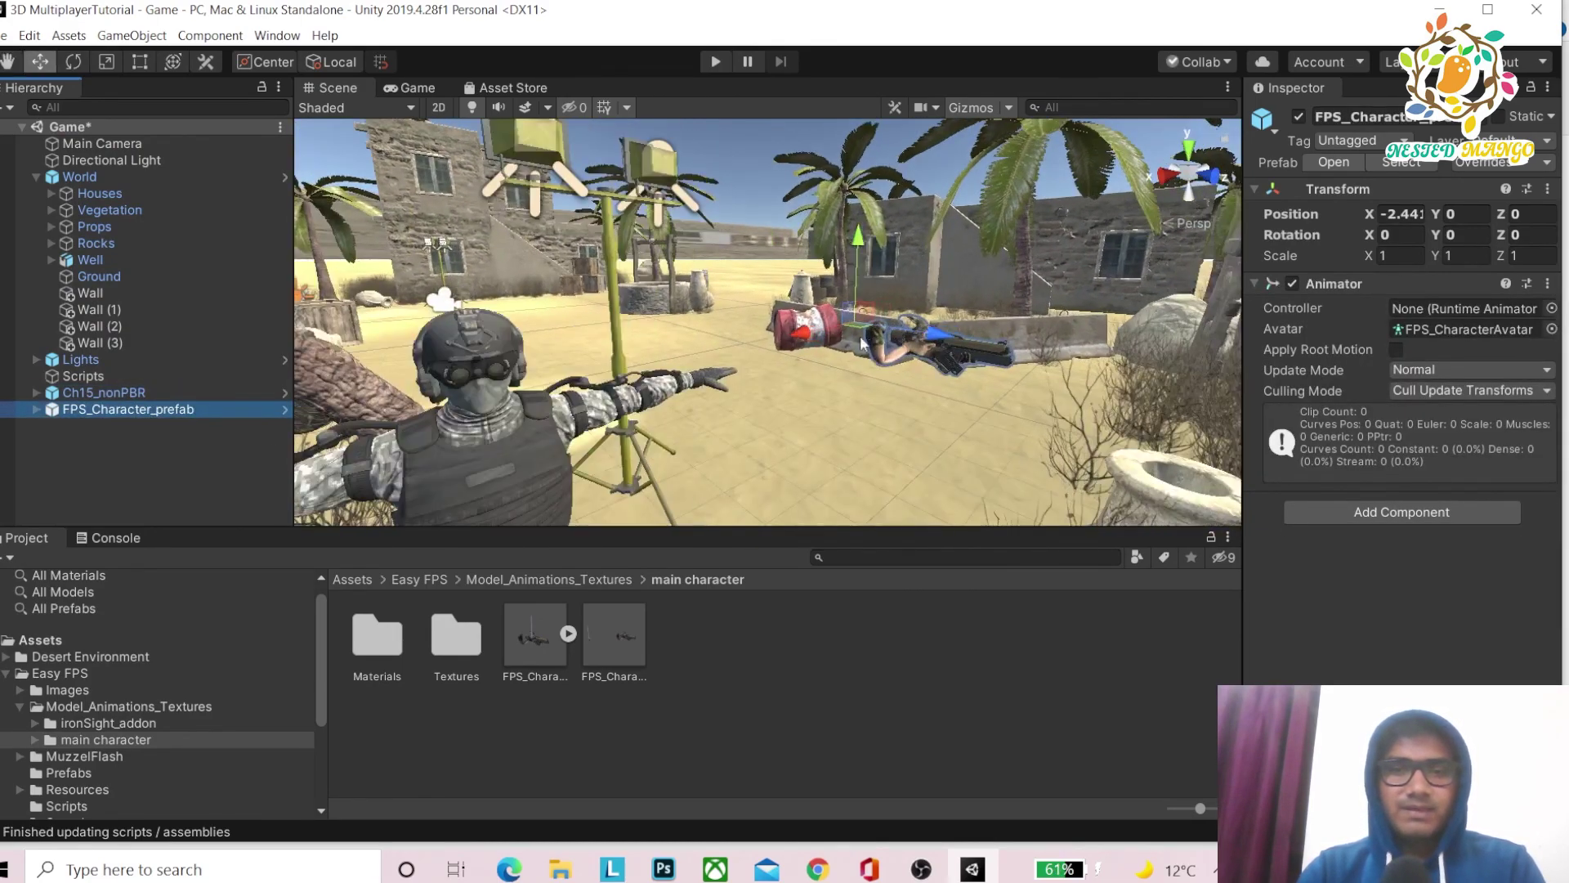
pyautogui.moveTo(815, 335); pyautogui.dragTo(659, 314)
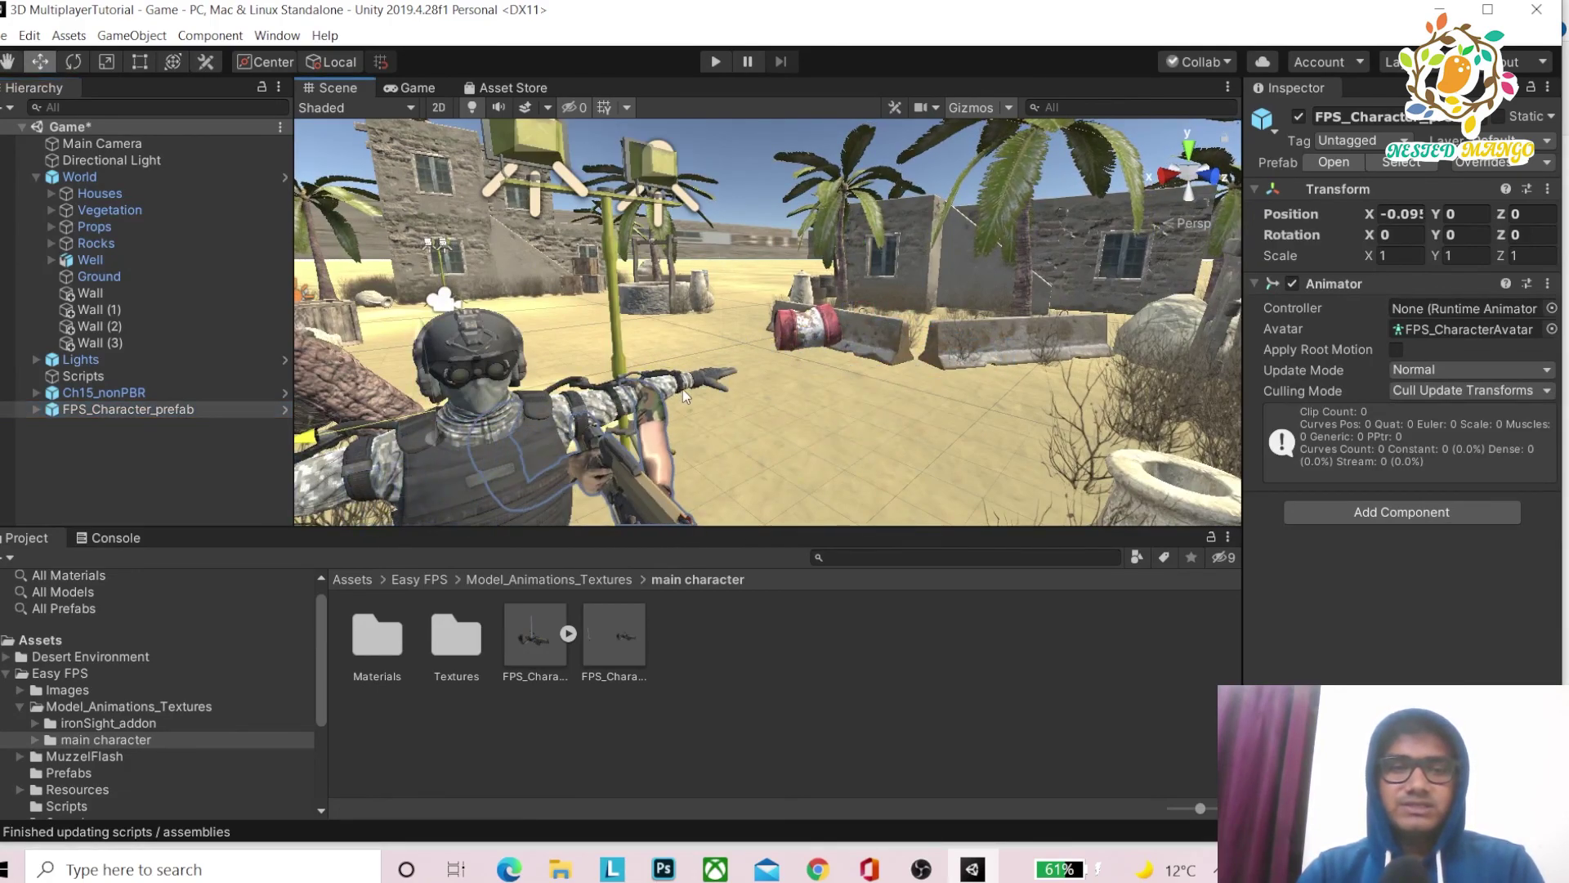
pyautogui.scroll(-3, 659, 315)
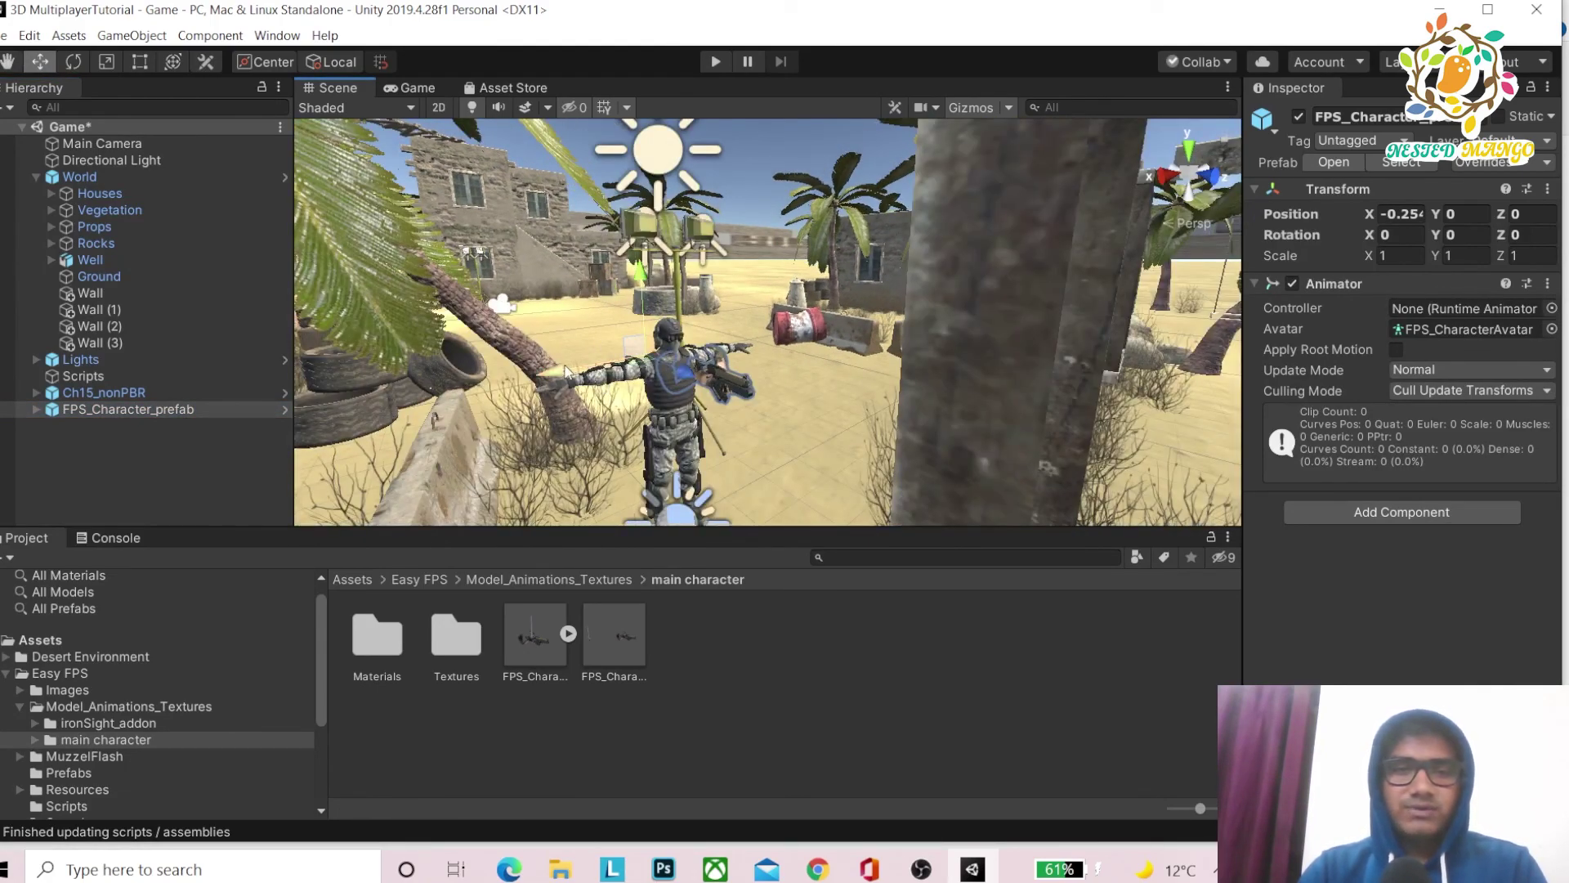
pyautogui.moveTo(544, 378); pyautogui.dragTo(556, 389)
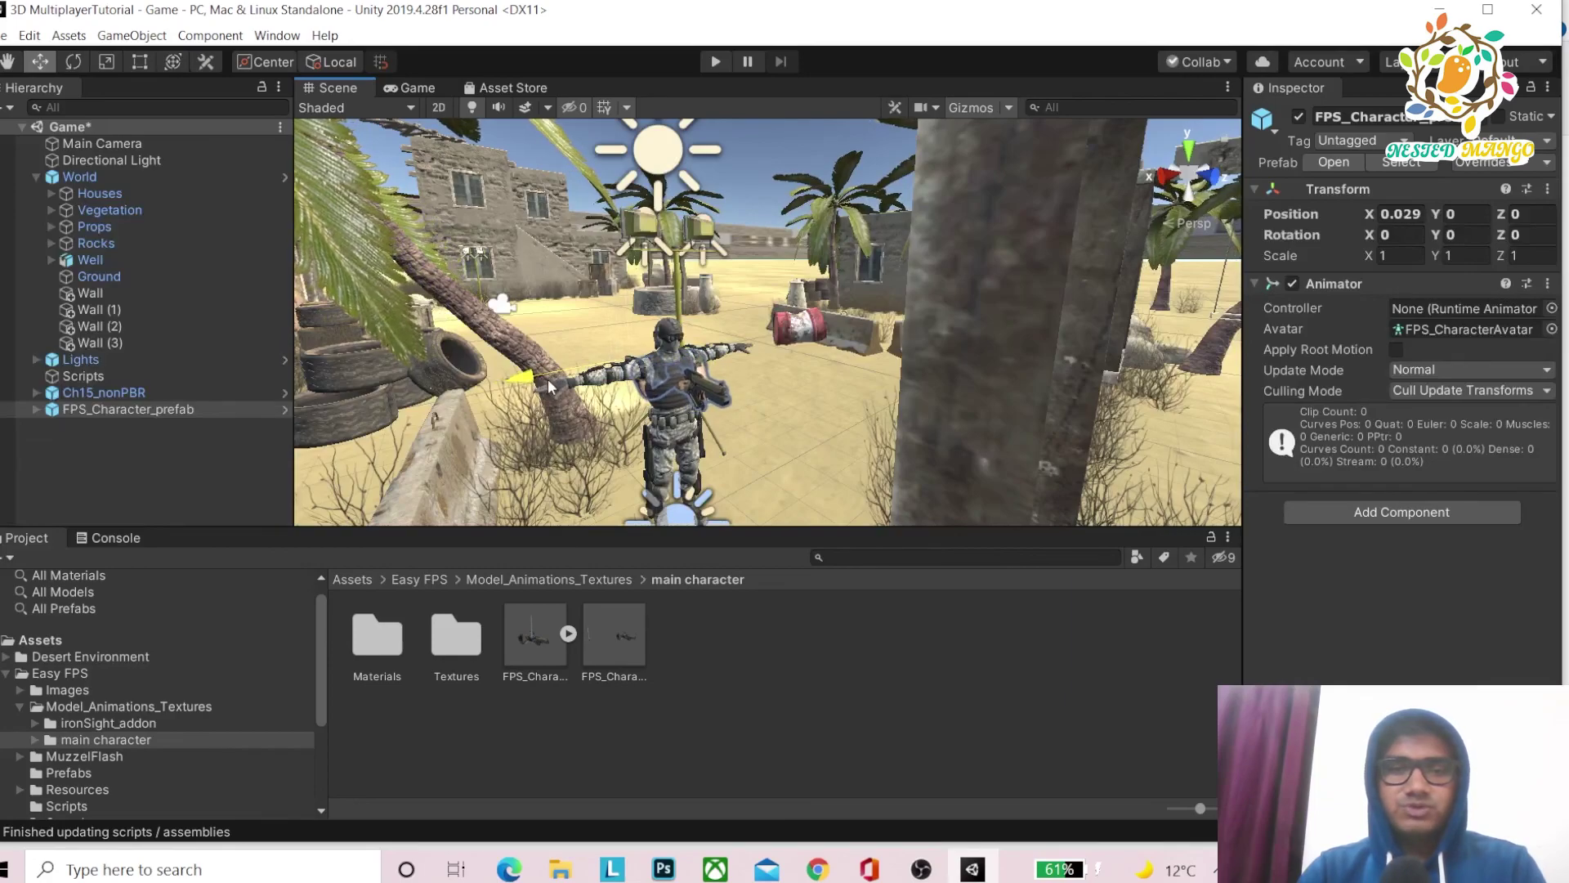
pyautogui.press('f')
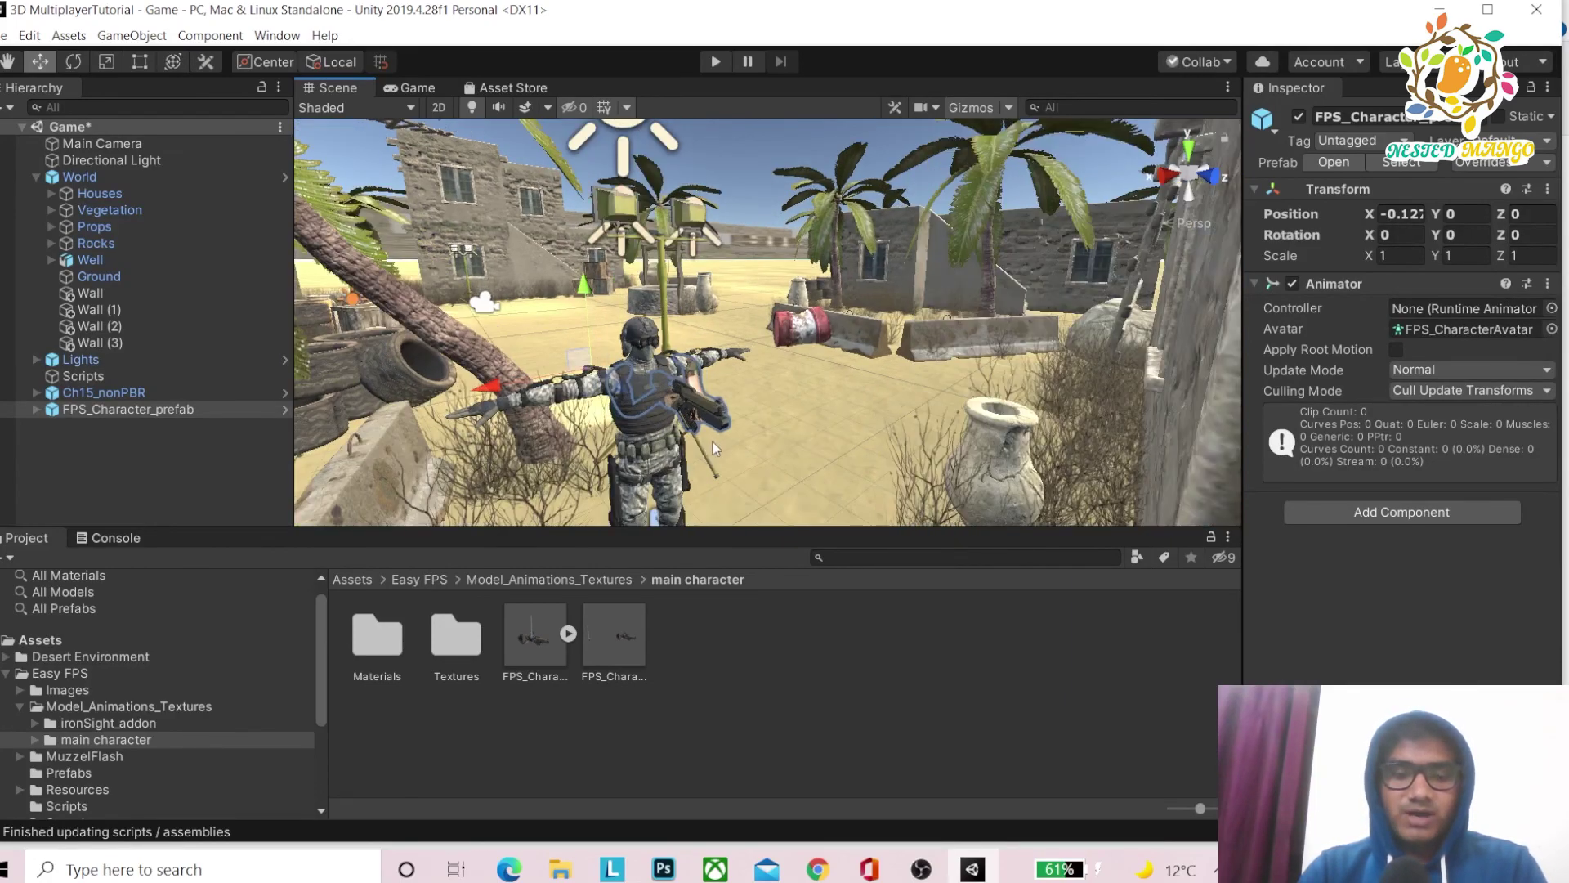
pyautogui.moveTo(713, 446)
pyautogui.keyDown('alt'); pyautogui.mouseDown()
pyautogui.moveTo(625, 417)
pyautogui.moveTo(1004, 350)
pyautogui.moveTo(840, 406)
pyautogui.moveTo(606, 400)
pyautogui.mouseUp(); pyautogui.keyUp('alt')
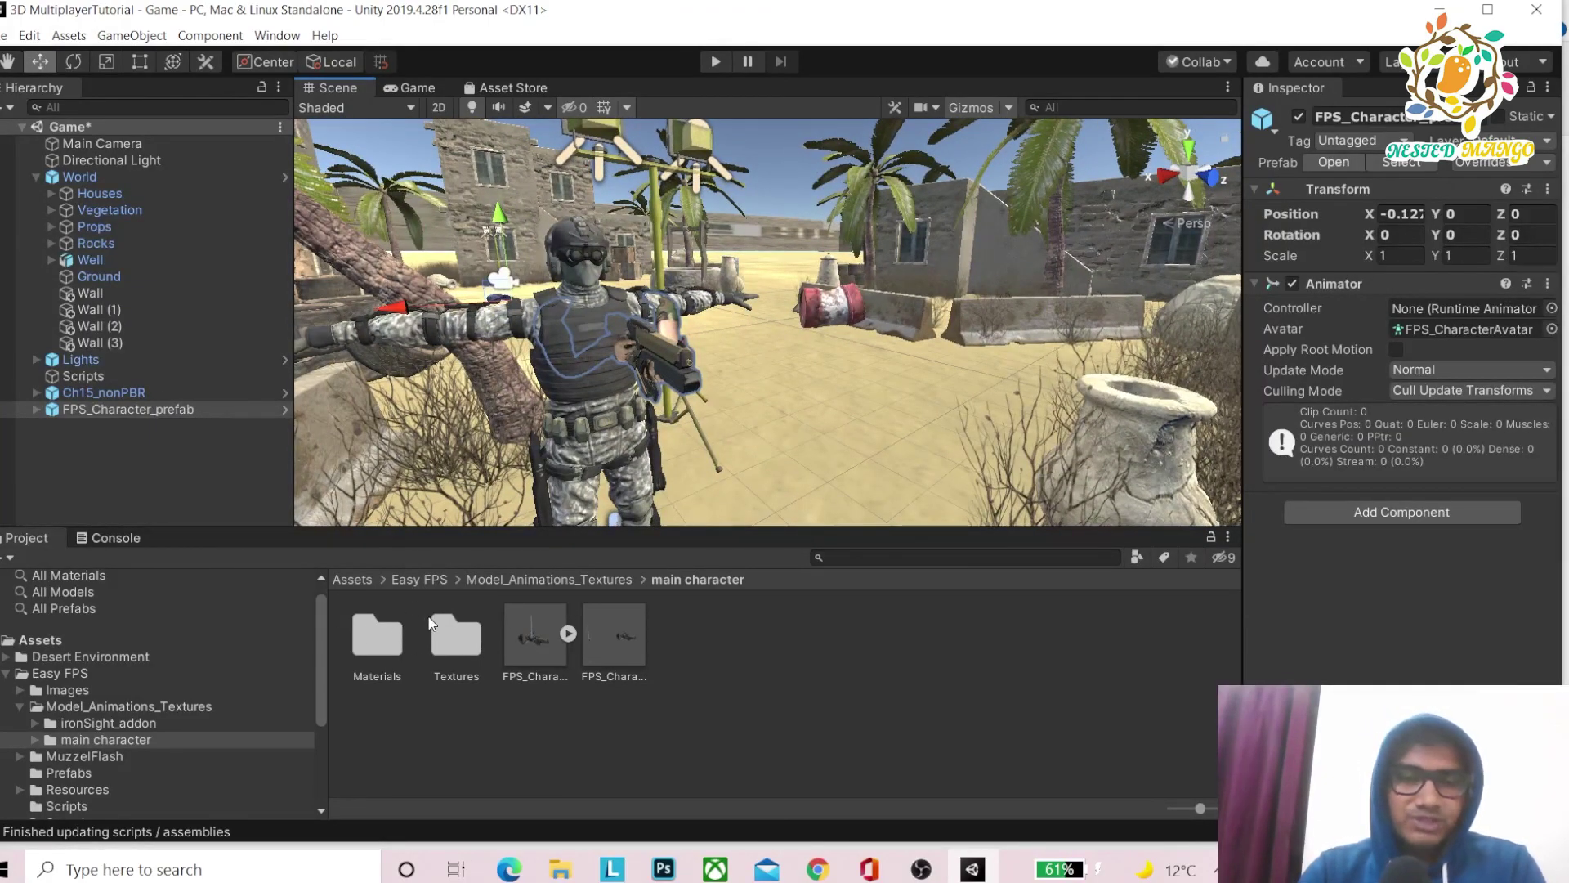
# - Navigate up via the breadcrumb through Model_Animations_Textures back to the Easy FPS folder
pyautogui.click(553, 581)
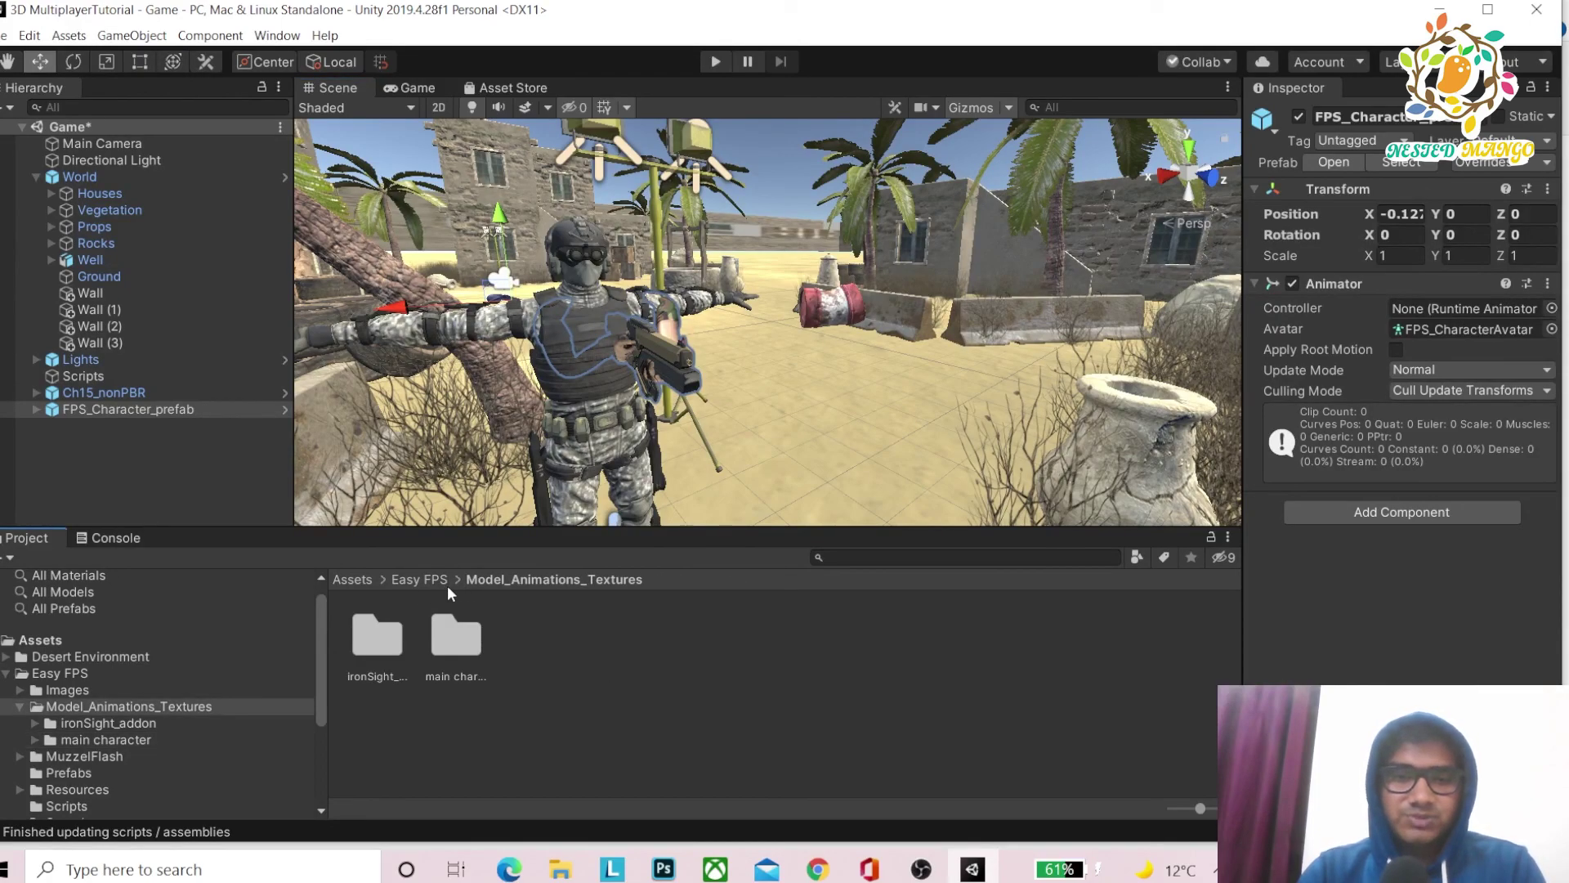
pyautogui.click(409, 580)
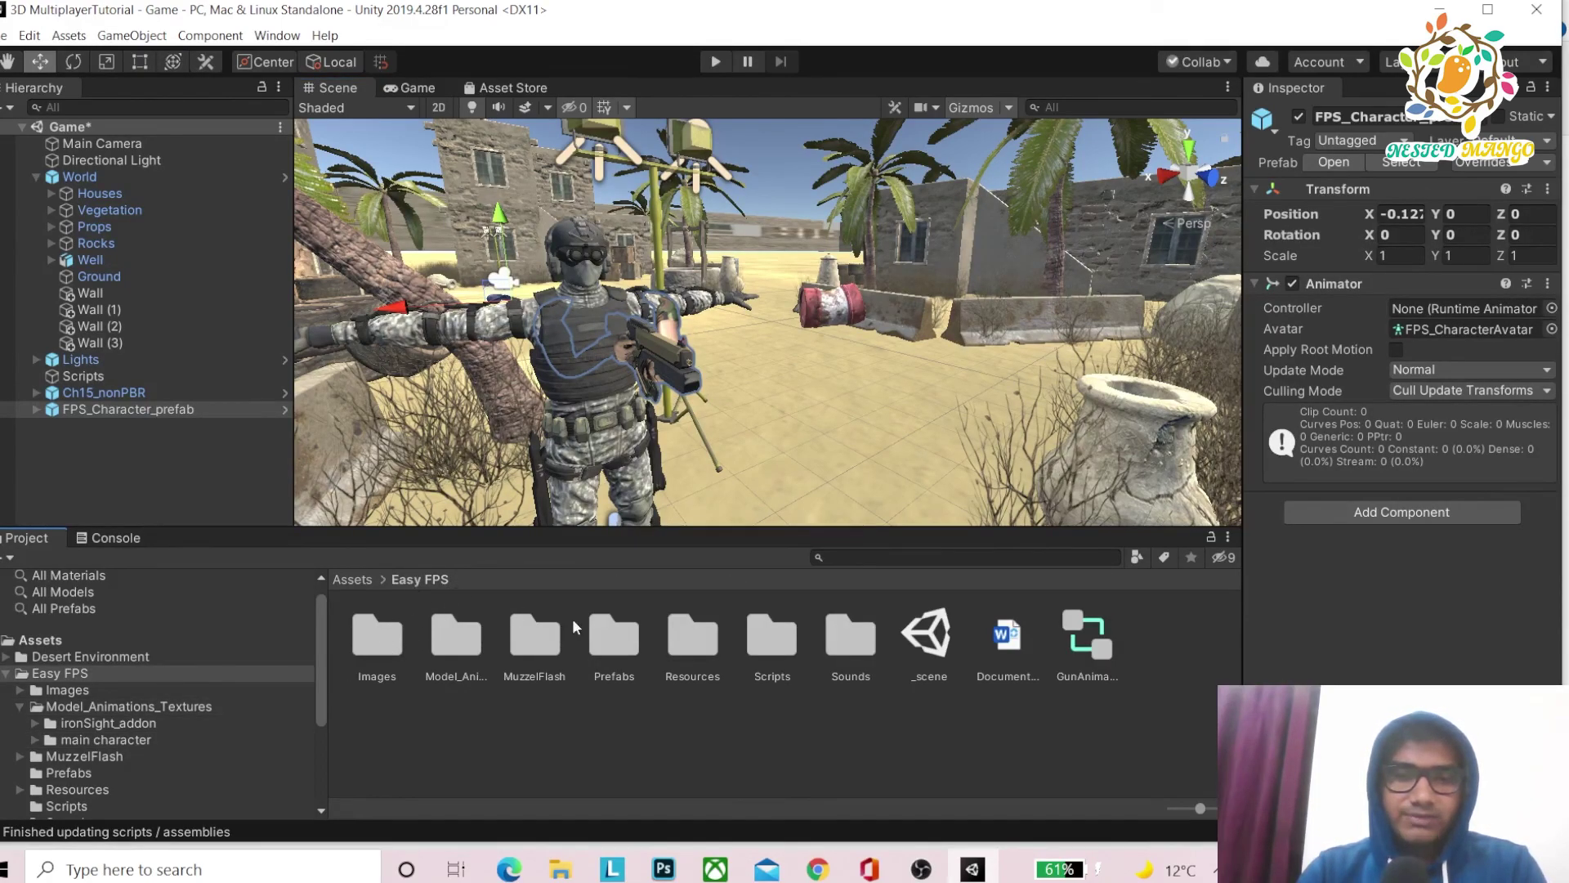